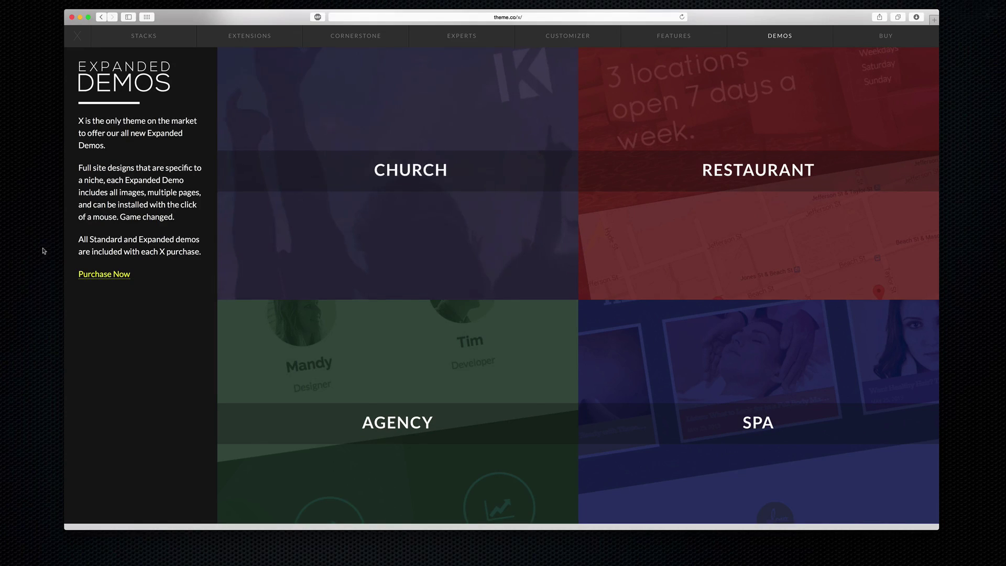
Step: Open the Church and Spa demos from the Expanded Demos section in new tabs
scroll(181, 380, "up", 5)
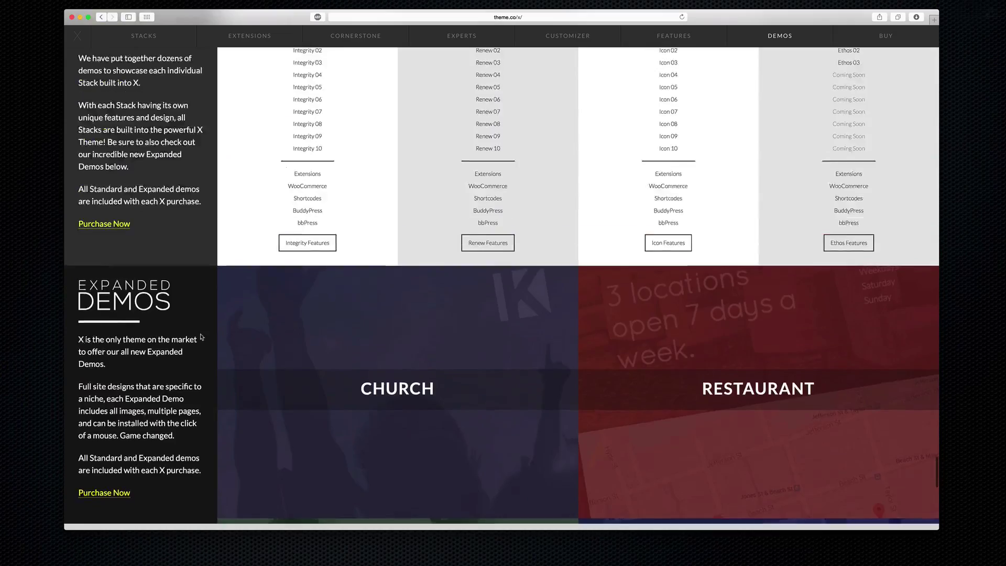
scroll(202, 337, "up", 5)
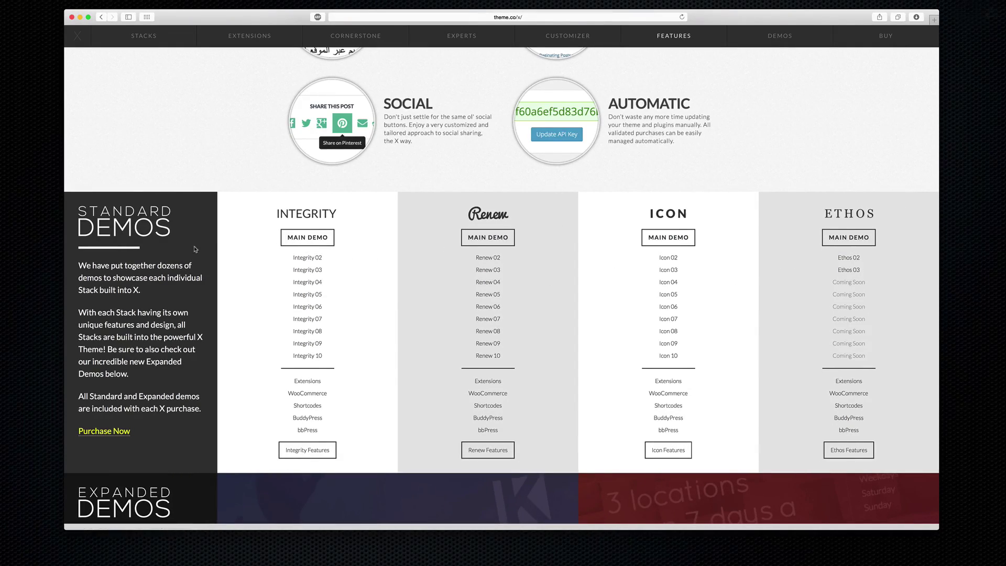
scroll(201, 223, "down", 10)
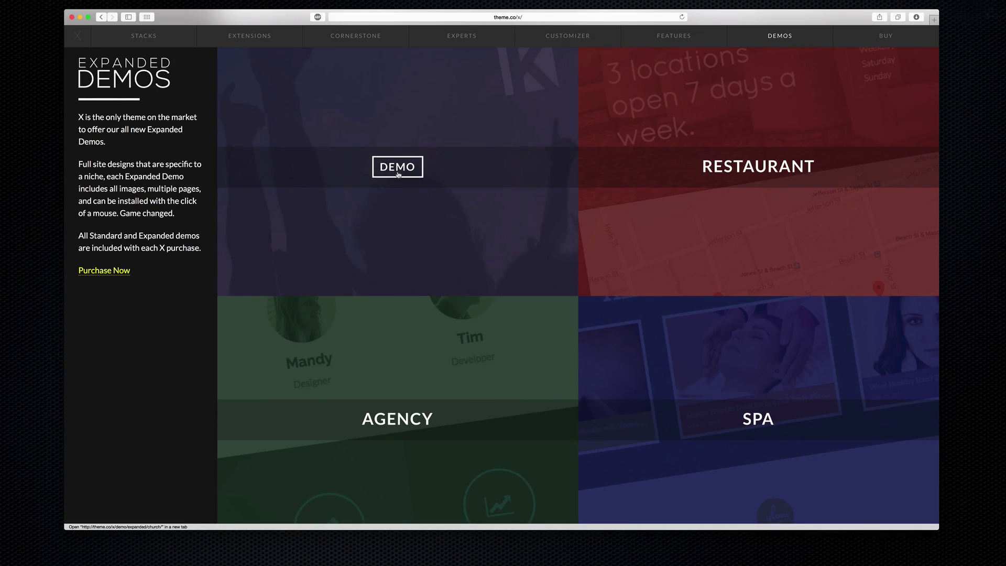
right_click(398, 174)
left_click(419, 175)
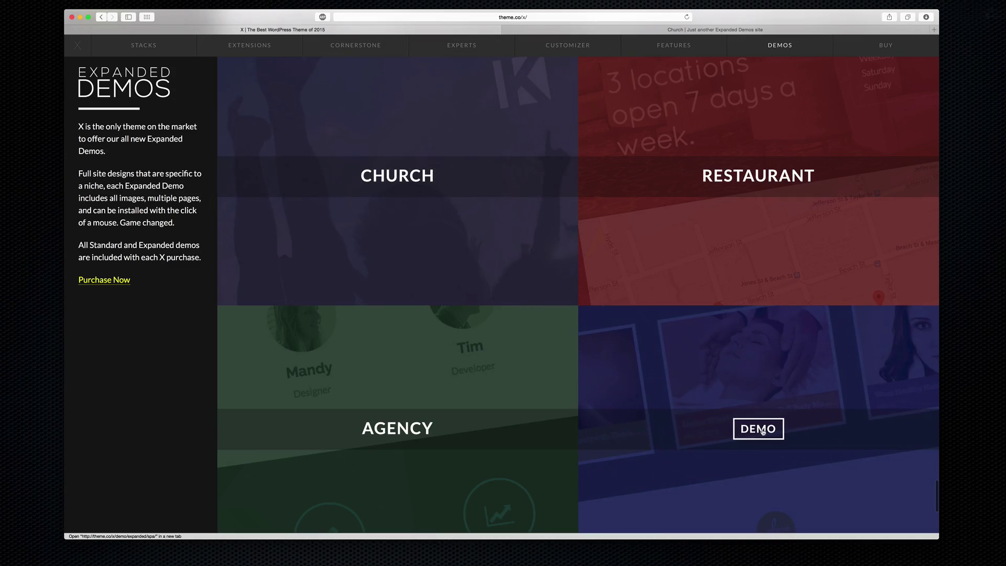
right_click(764, 430)
left_click(780, 434)
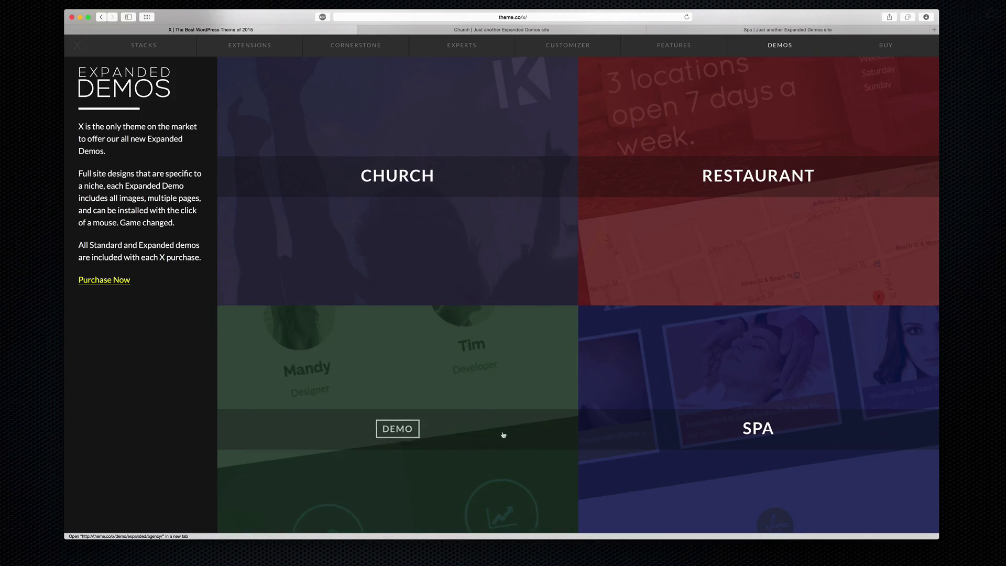
Step: Switch to the Church demo and examine its home page from the welcome banner down to the footer
left_click(473, 30)
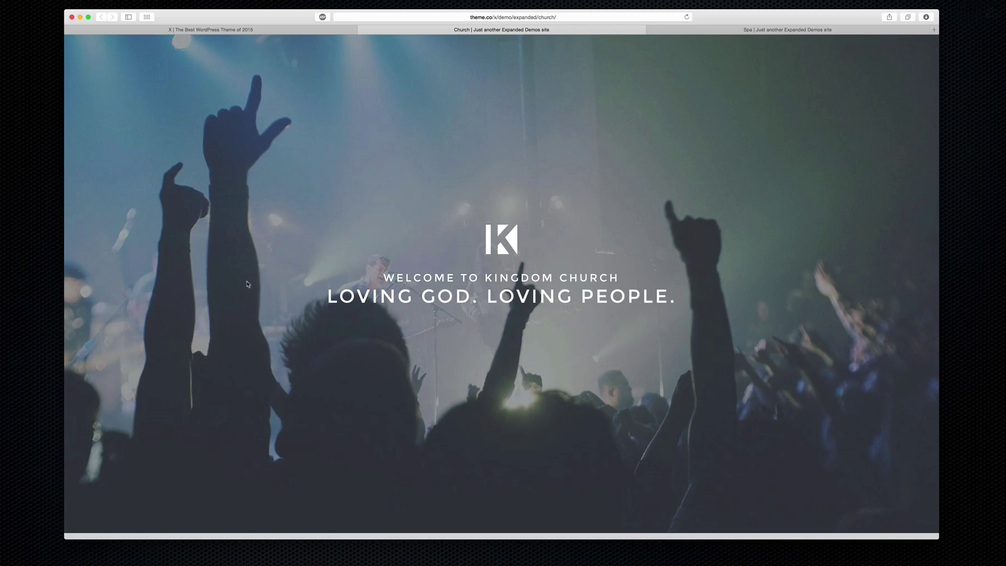
scroll(519, 283, "down", 10)
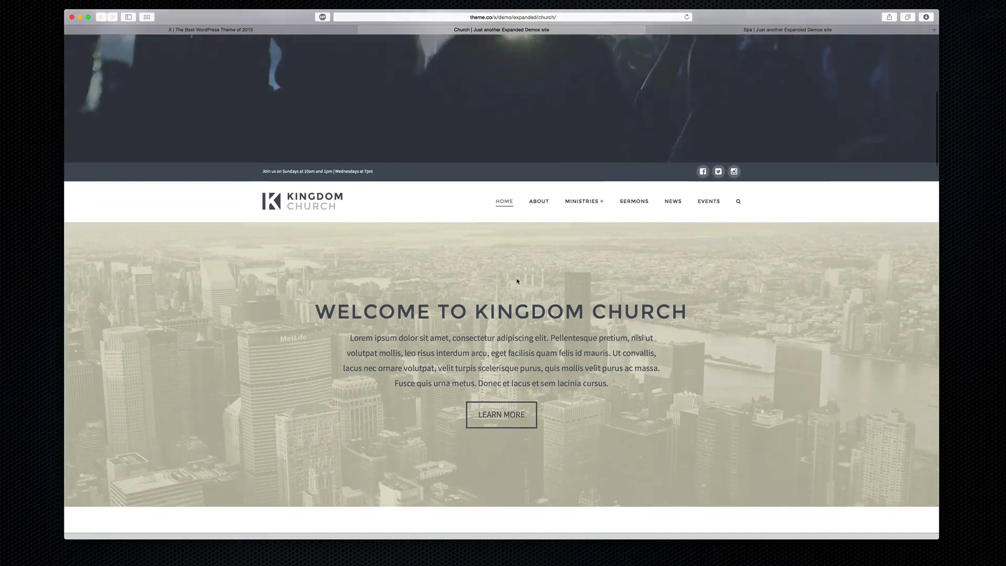
scroll(389, 245, "down", 15)
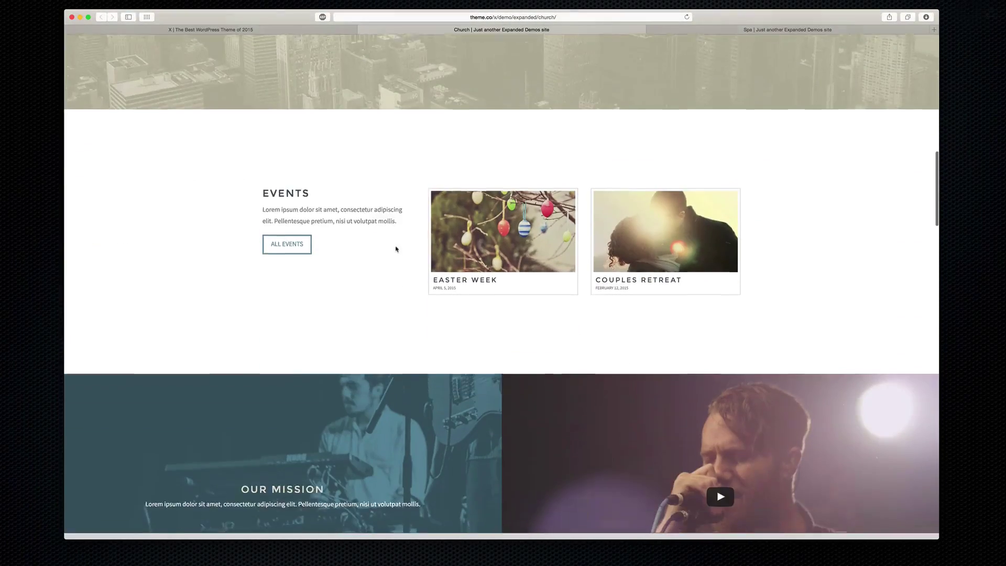
scroll(406, 250, "down", 5)
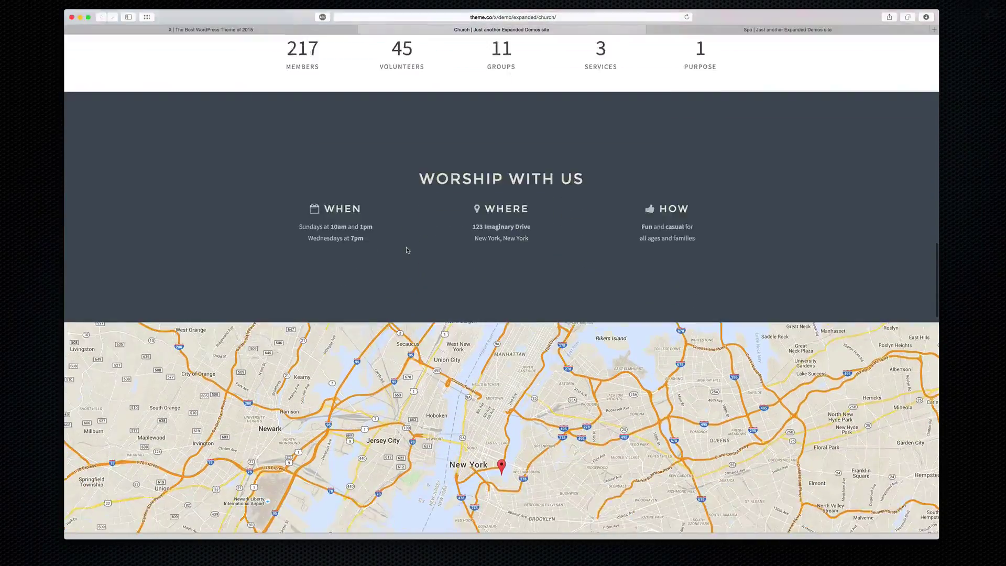
scroll(407, 249, "up", 9)
scroll(407, 250, "down", 10)
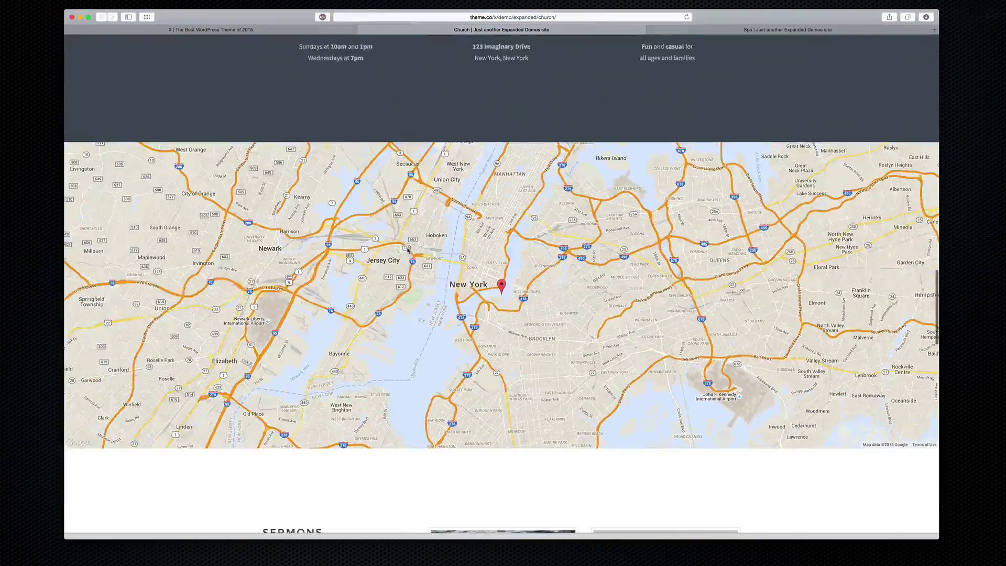
scroll(407, 249, "up", 6)
scroll(407, 250, "down", 6)
scroll(407, 249, "down", 12)
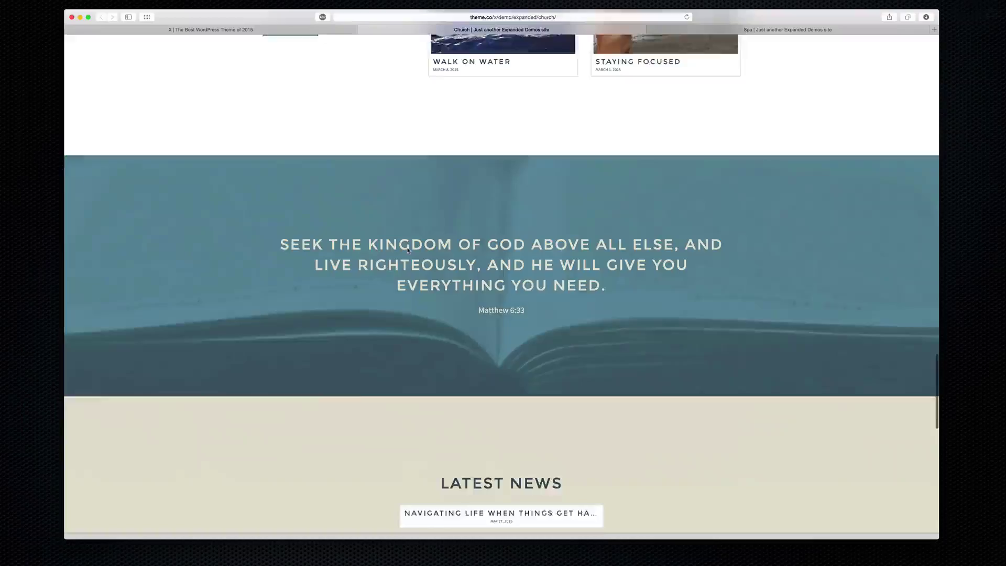
scroll(407, 250, "down", 3)
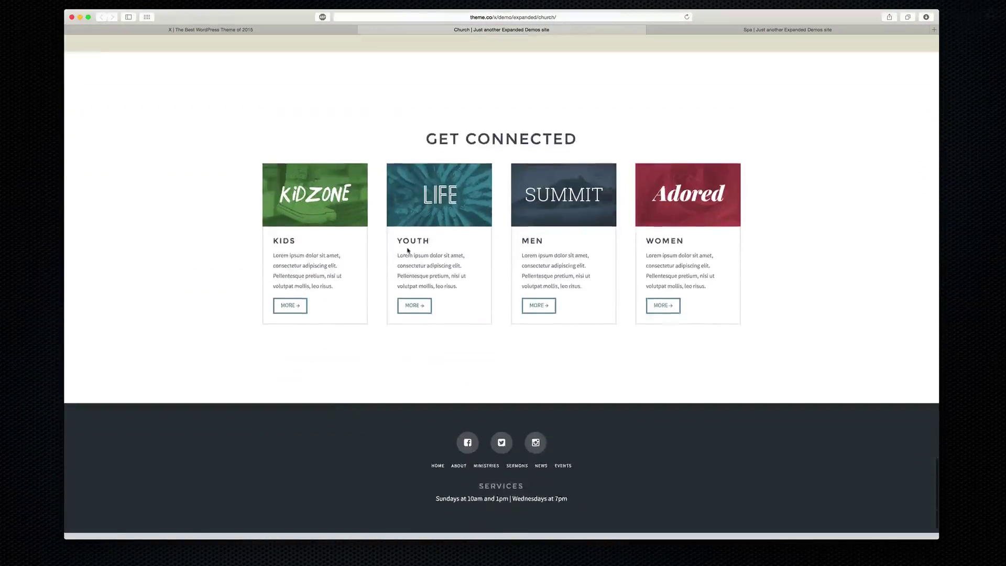
scroll(407, 250, "up", 14)
scroll(407, 249, "up", 15)
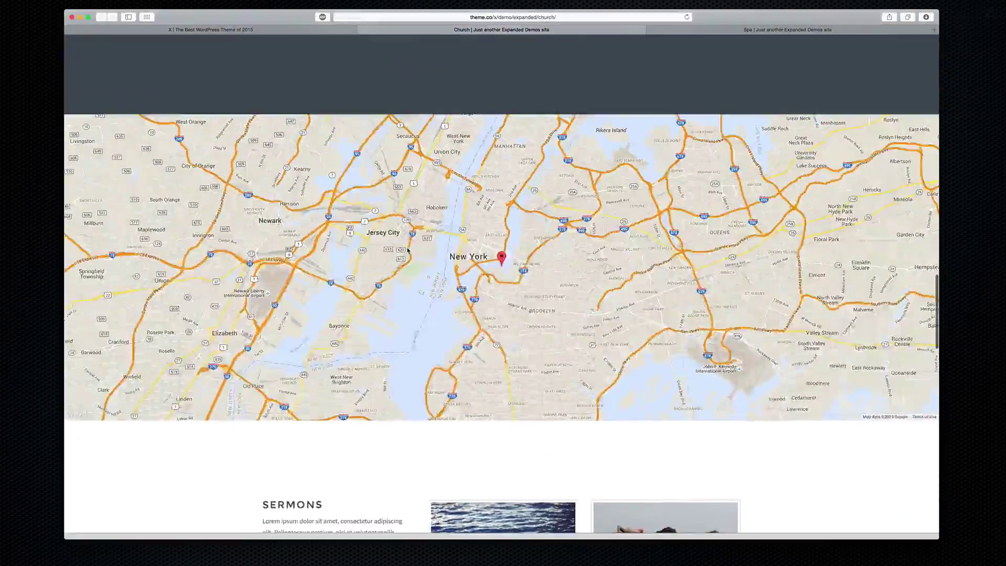
Step: Open the Church demo's About page and look over its mission, beliefs and team sections
scroll(483, 237, "down", 5)
left_click(535, 220)
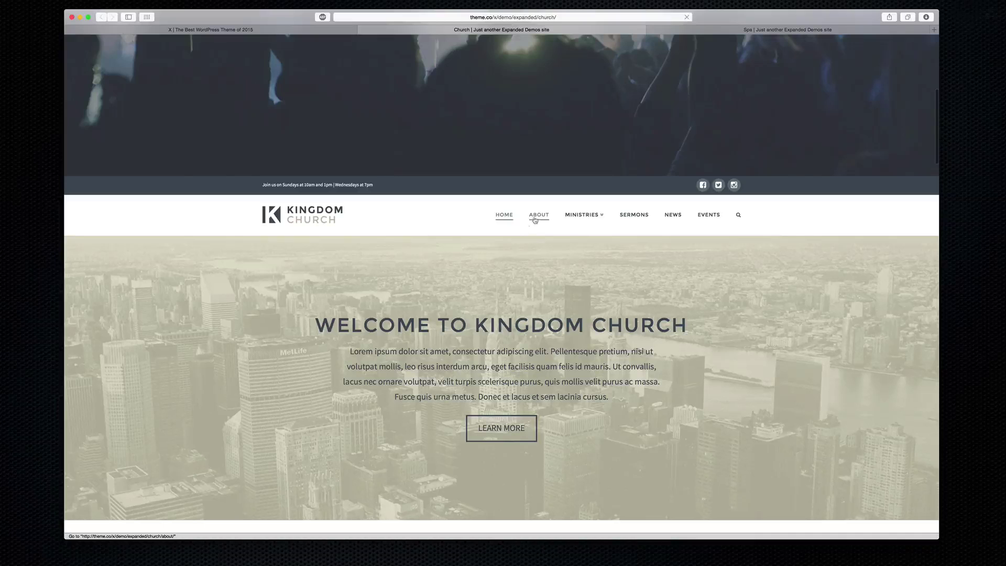
scroll(298, 202, "down", 6)
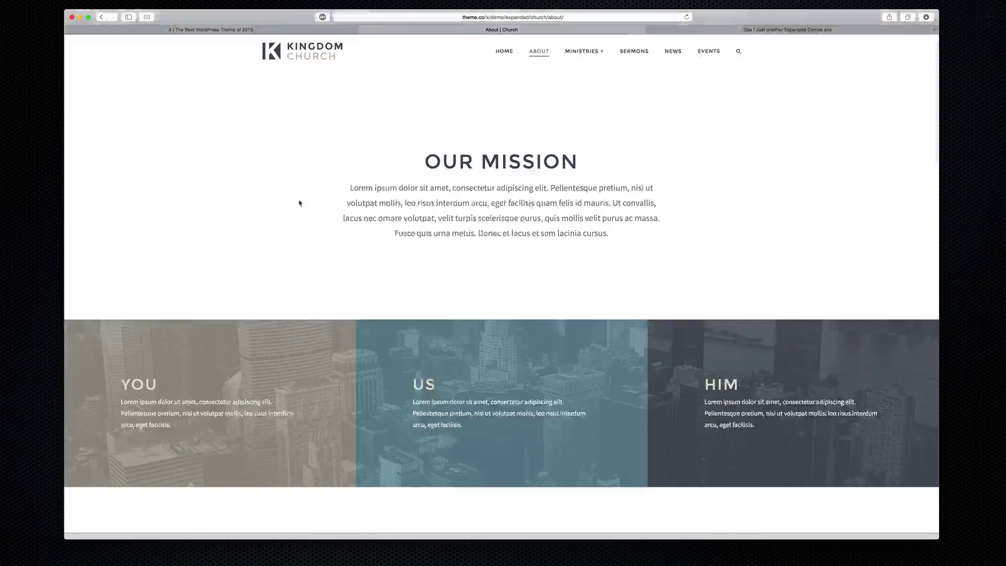
scroll(311, 207, "down", 3)
left_click_drag(349, 184, 607, 232)
left_click(449, 197)
scroll(400, 157, "down", 15)
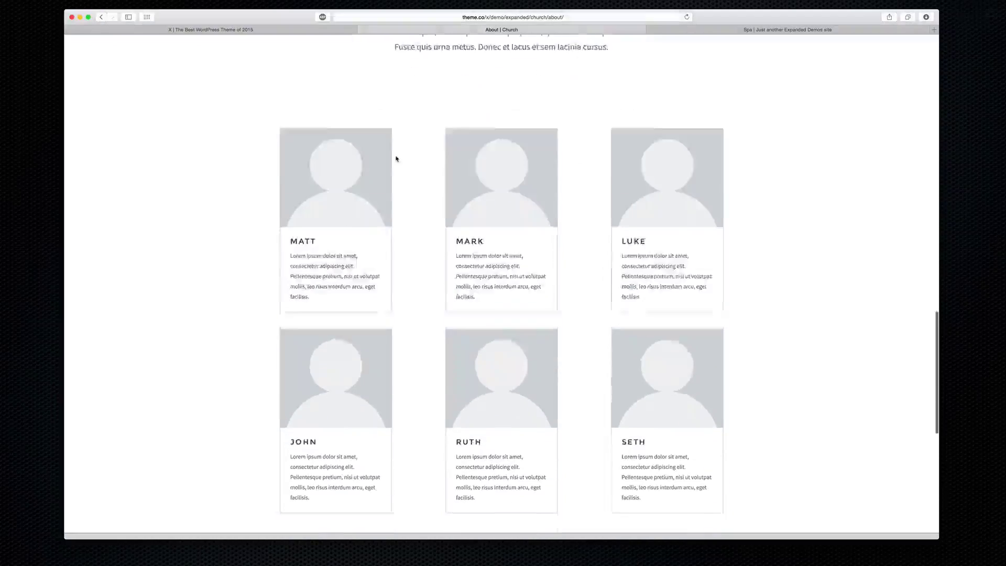
scroll(487, 224, "up", 20)
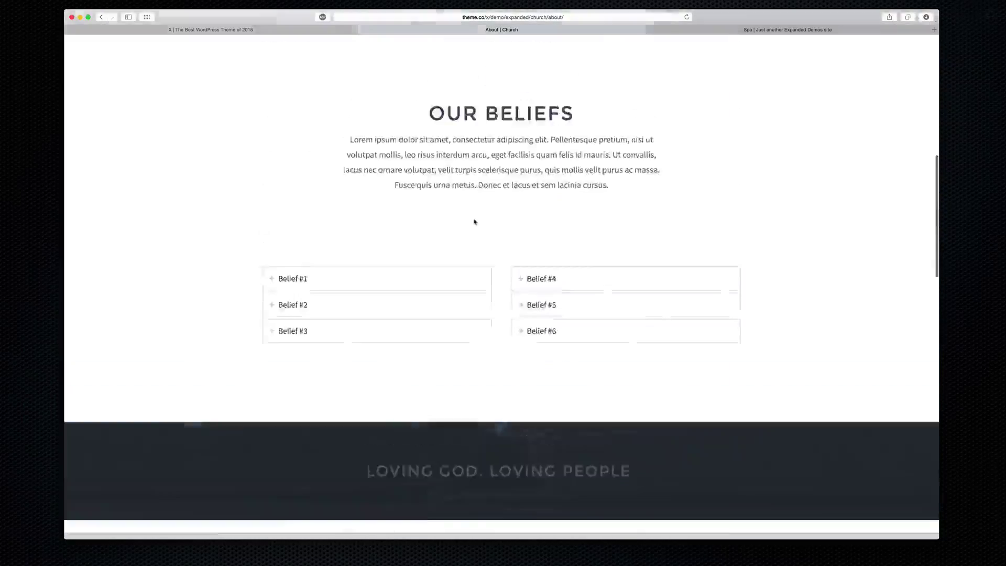
Step: Try the Life entry under Ministries, and open the News page to browse its posts
mouse_move(572, 78)
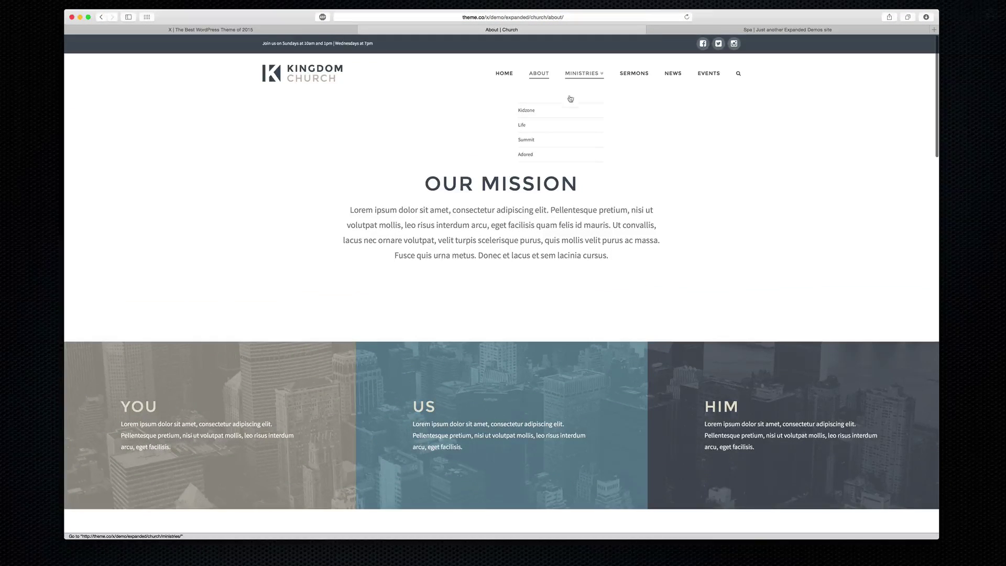
left_click(524, 126)
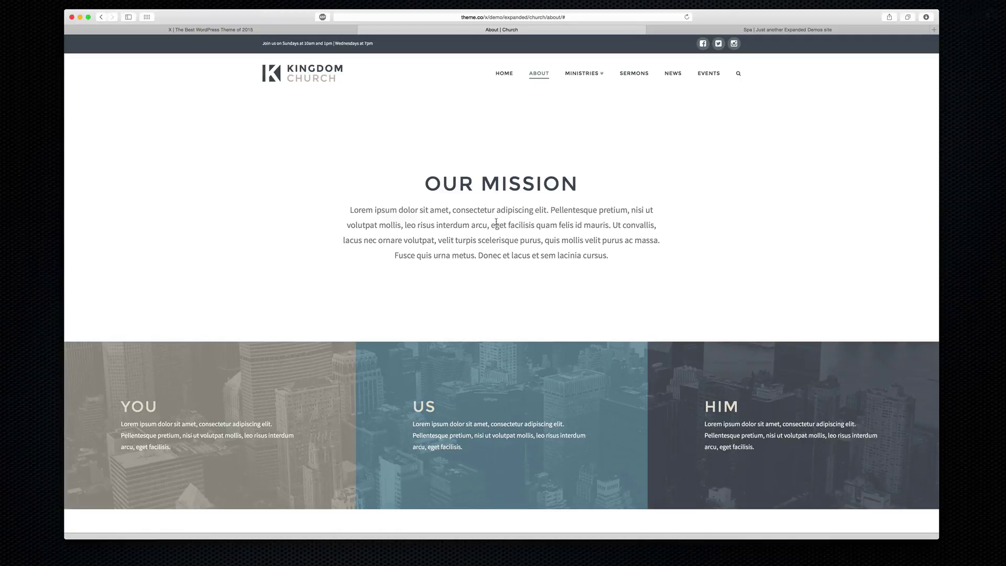
left_click(669, 75)
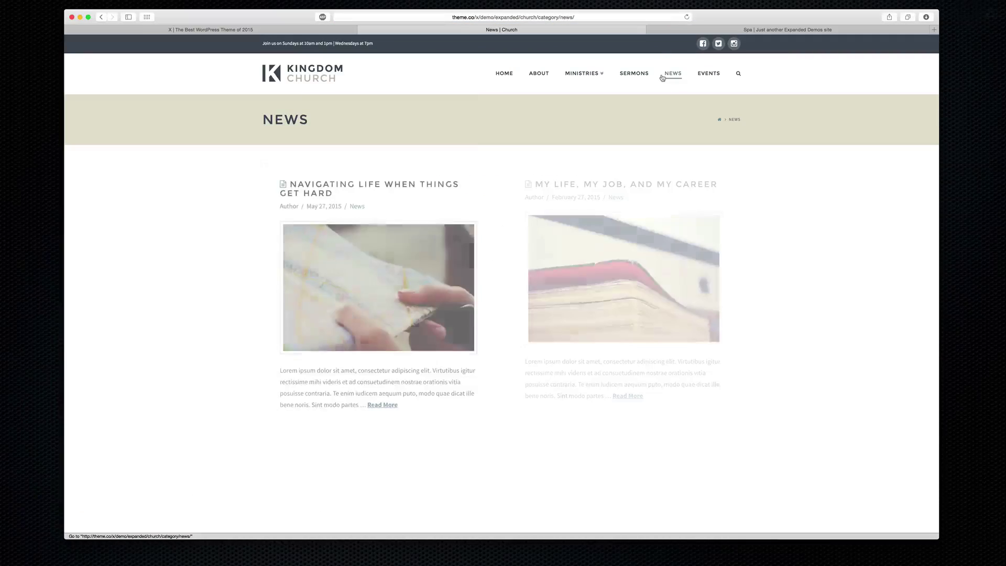
scroll(393, 249, "down", 5)
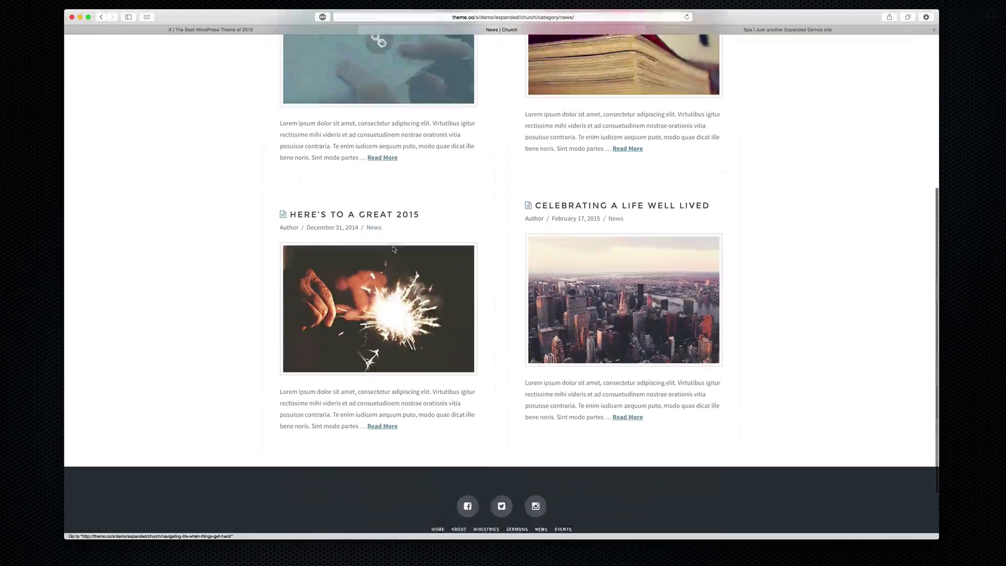
scroll(393, 250, "down", 2)
scroll(241, 229, "up", 3)
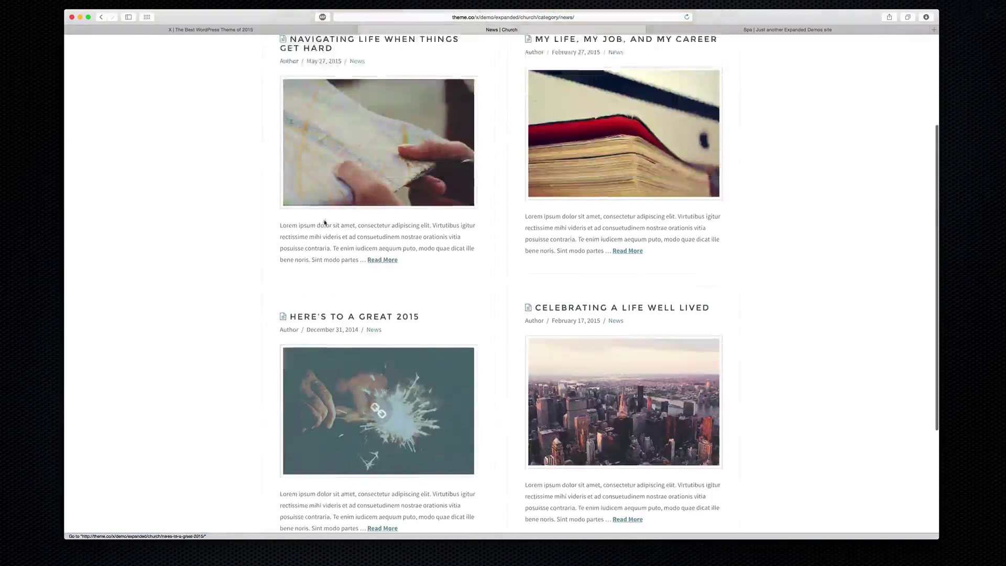
Step: Open the news post "My Life, My Job, and My Career" and look through its full layout
left_click(606, 150)
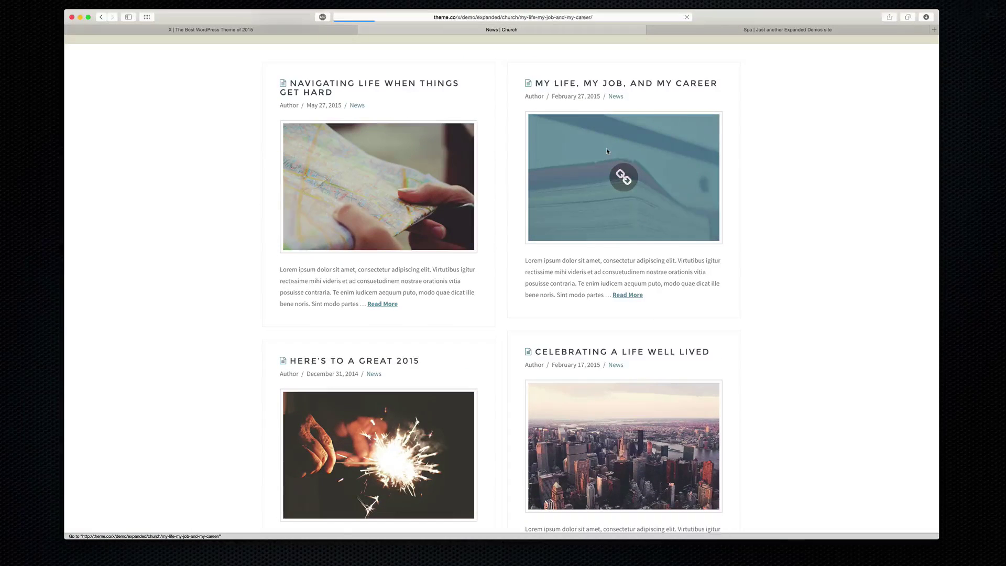
scroll(247, 255, "down", 5)
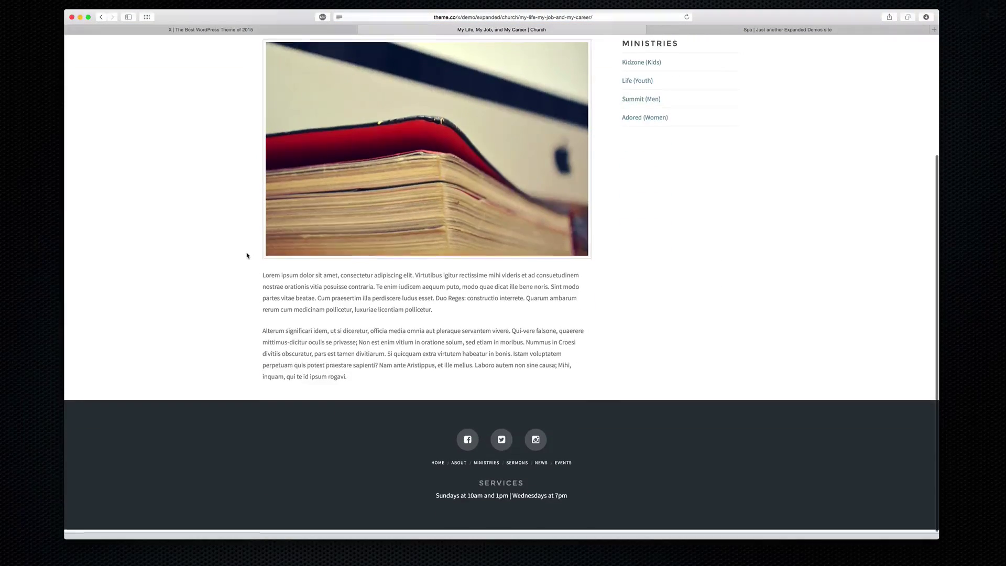
scroll(247, 256, "up", 2)
scroll(500, 218, "up", 2)
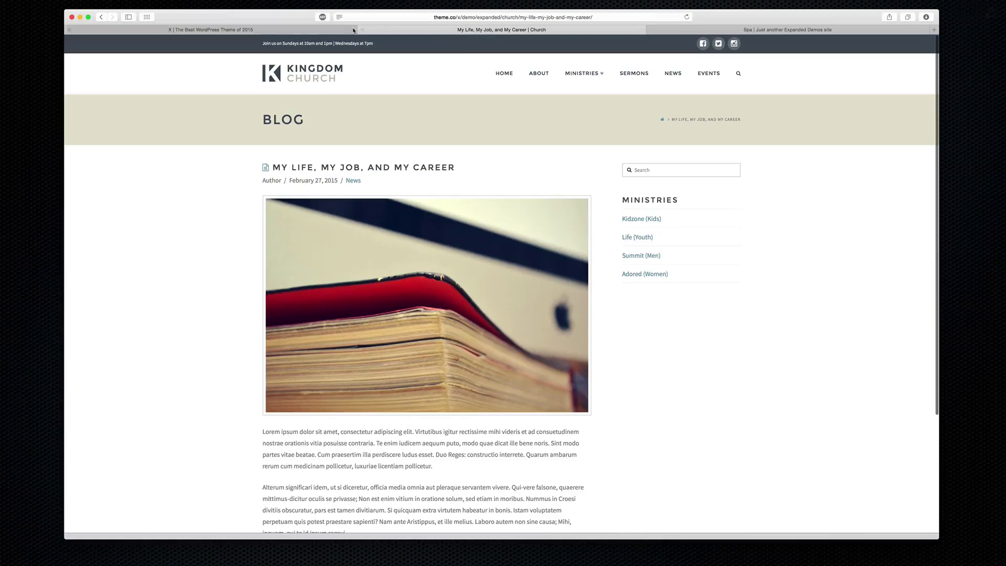
Step: Close the Church demo and examine the Spa demo's home page from the banner down to the footer
left_click(362, 30)
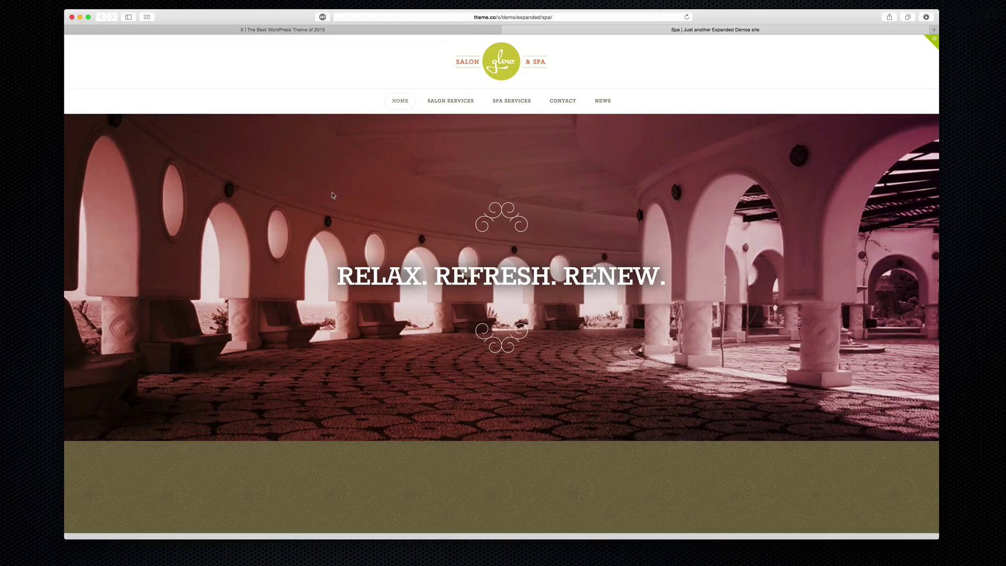
scroll(290, 159, "down", 7)
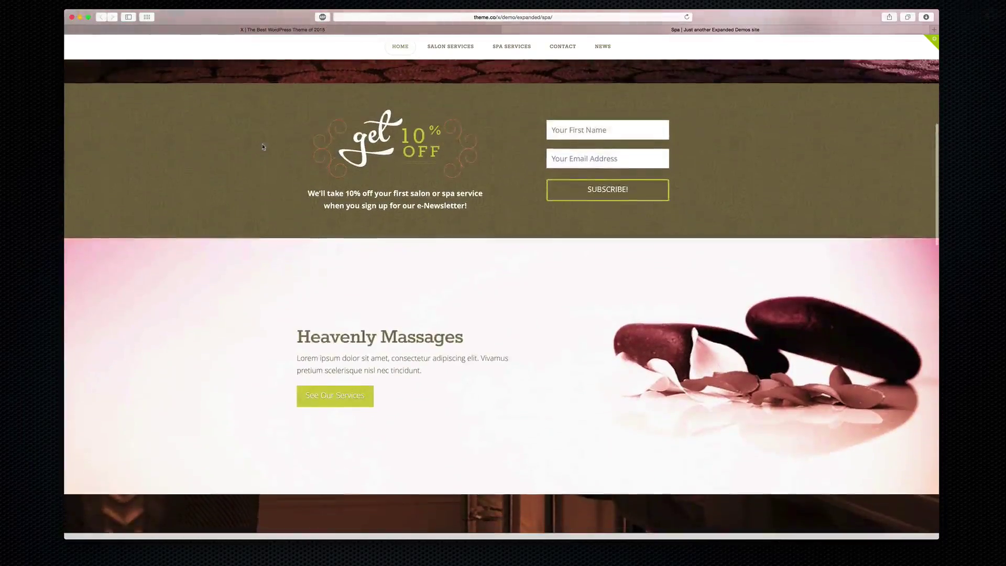
scroll(487, 137, "down", 5)
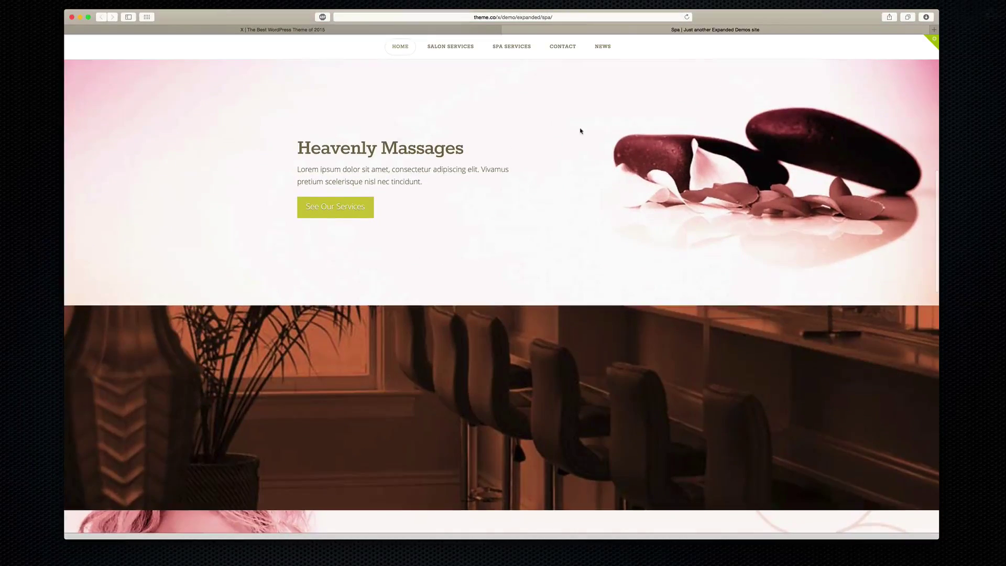
scroll(579, 131, "down", 3)
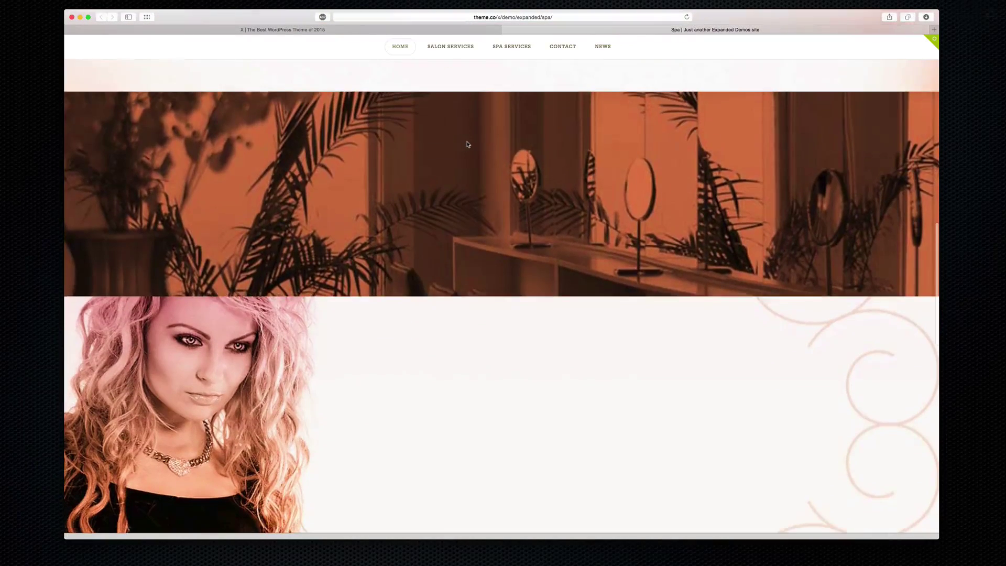
scroll(468, 145, "down", 8)
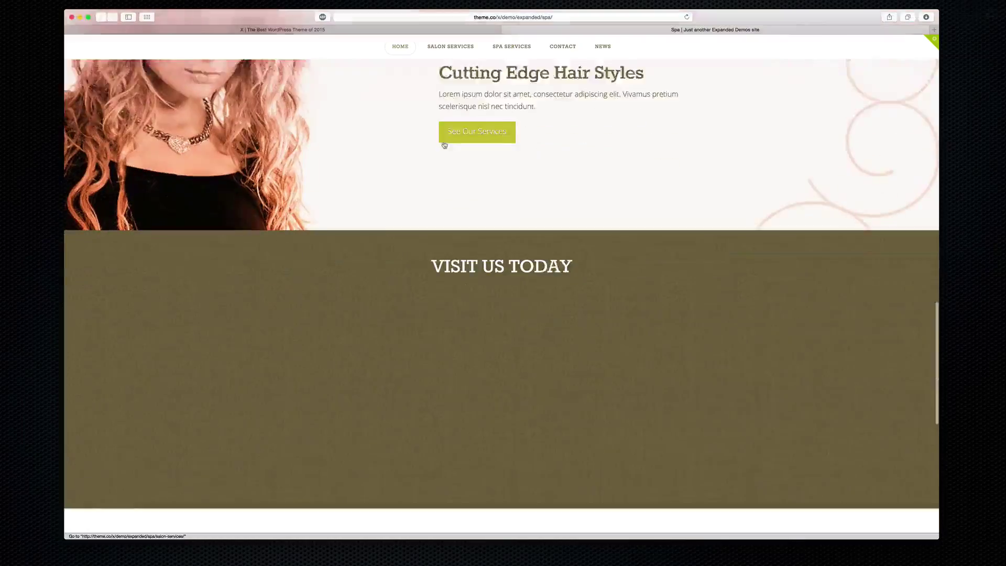
scroll(433, 144, "down", 10)
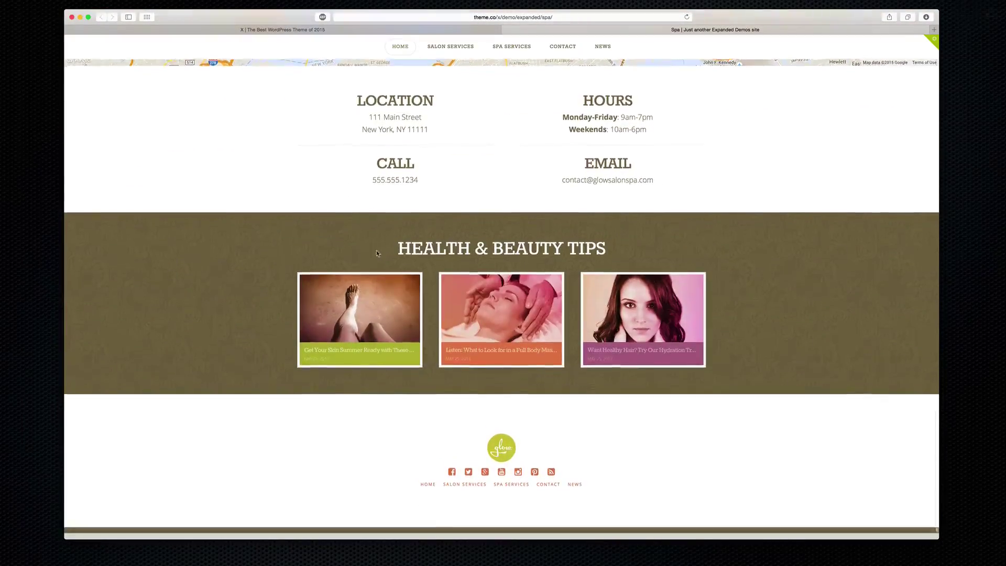
scroll(376, 250, "up", 6)
scroll(347, 256, "up", 20)
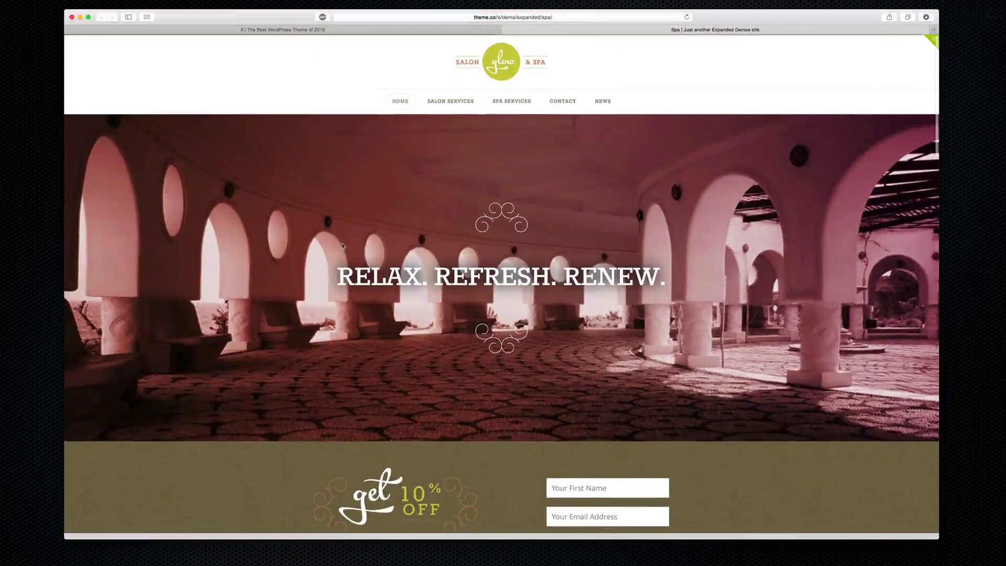
Step: Open the Spa demo's Salon Services page and review its heading, service list and appointment booking section
left_click(451, 101)
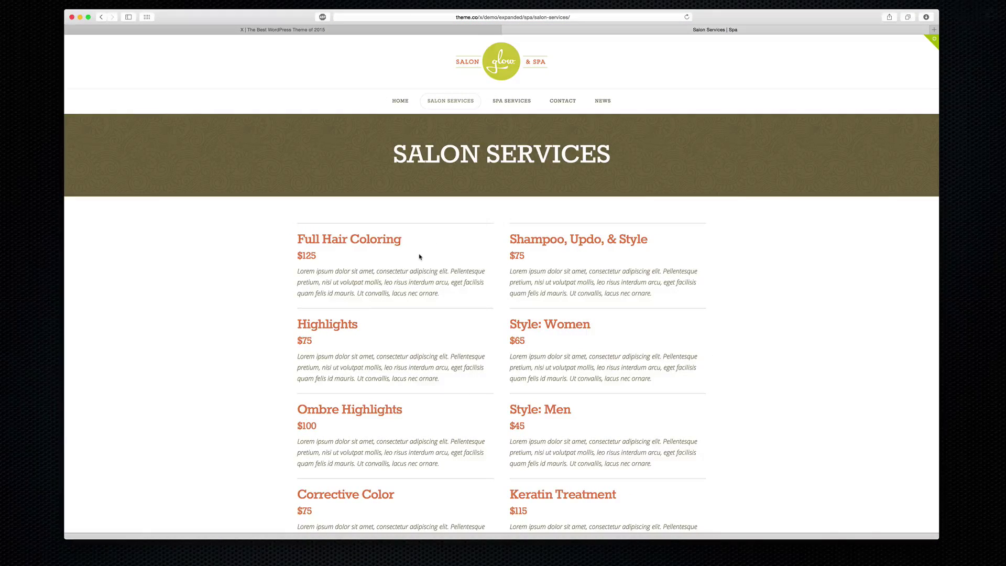
left_click_drag(373, 158, 612, 160)
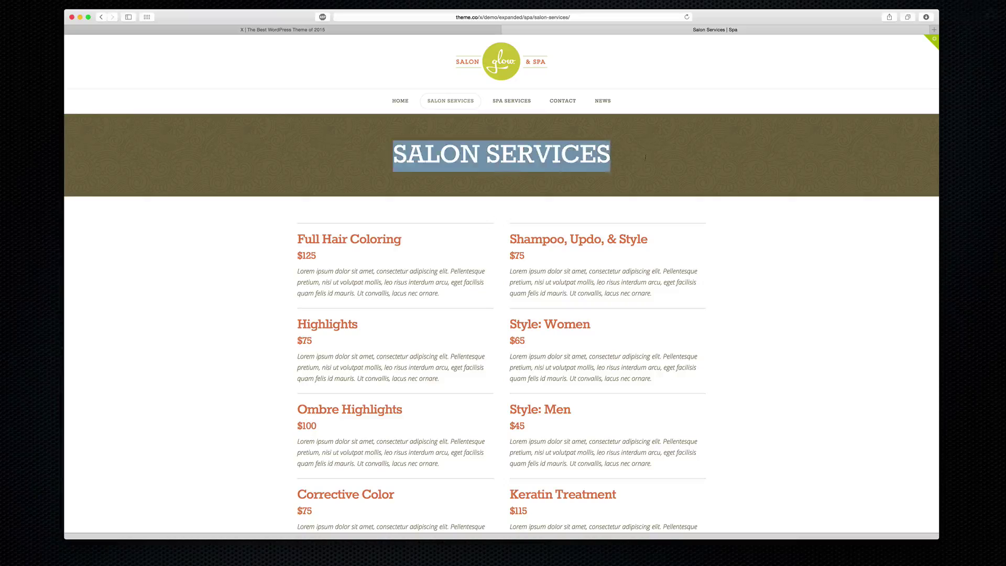
left_click(489, 267)
scroll(490, 257, "down", 8)
scroll(489, 257, "down", 3)
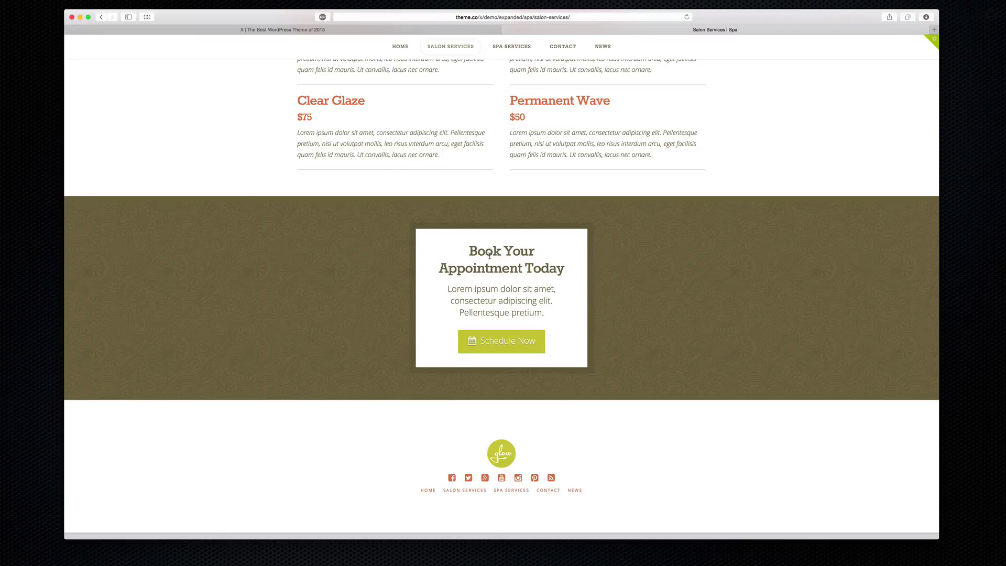
Step: Review the Salon Services price list and booking section again, and open the Spa Services page
scroll(329, 270, "up", 12)
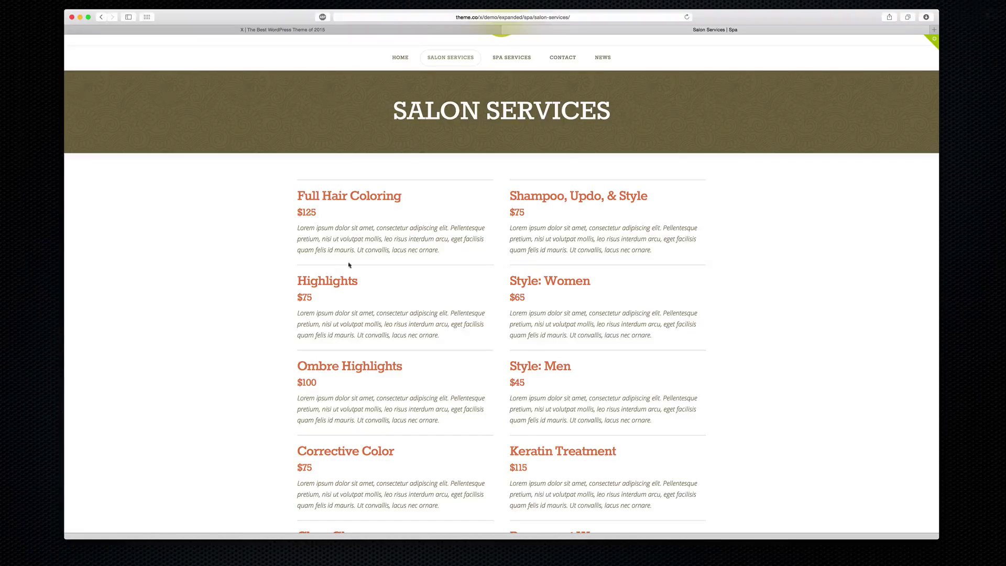
scroll(349, 264, "down", 10)
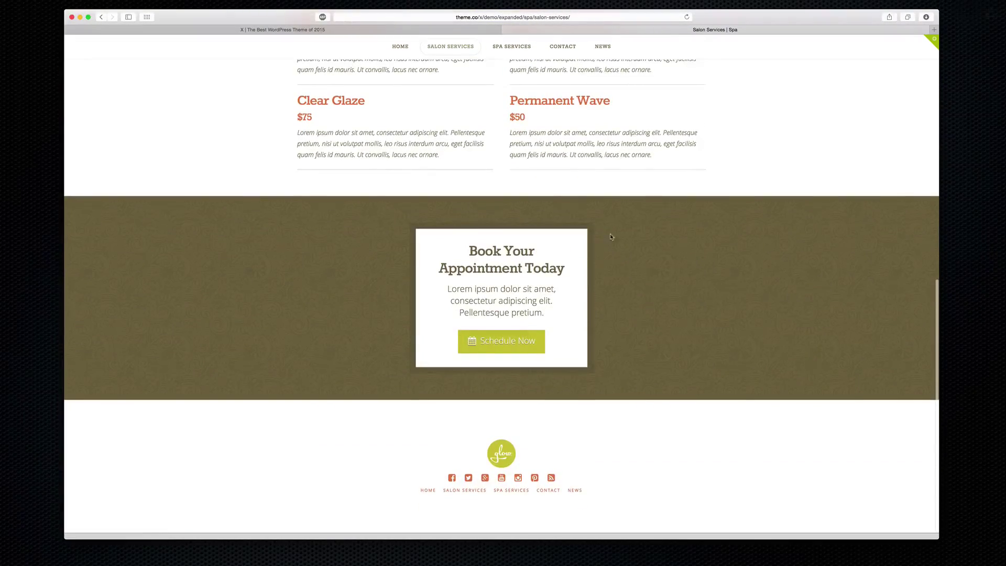
scroll(611, 237, "up", 10)
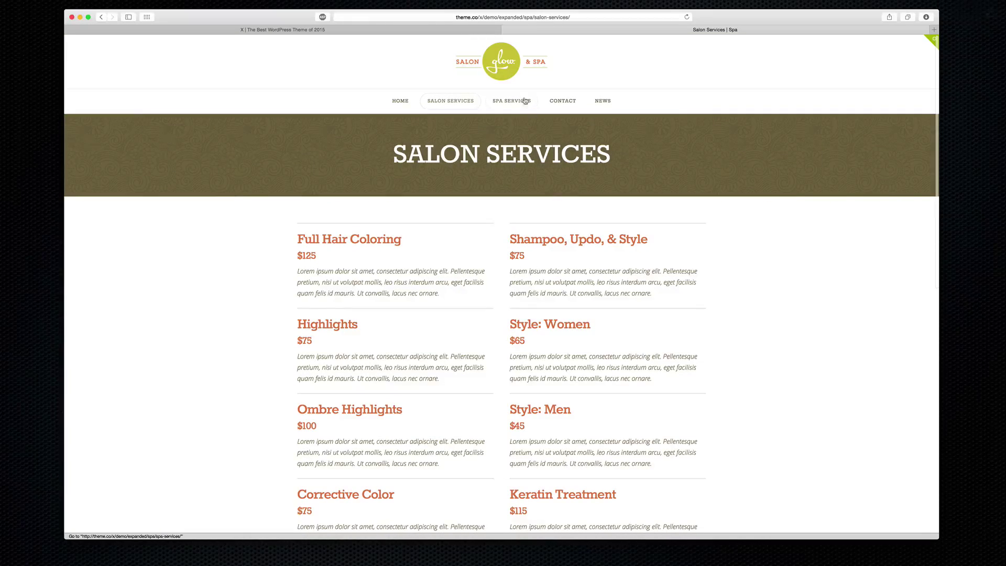
left_click(524, 101)
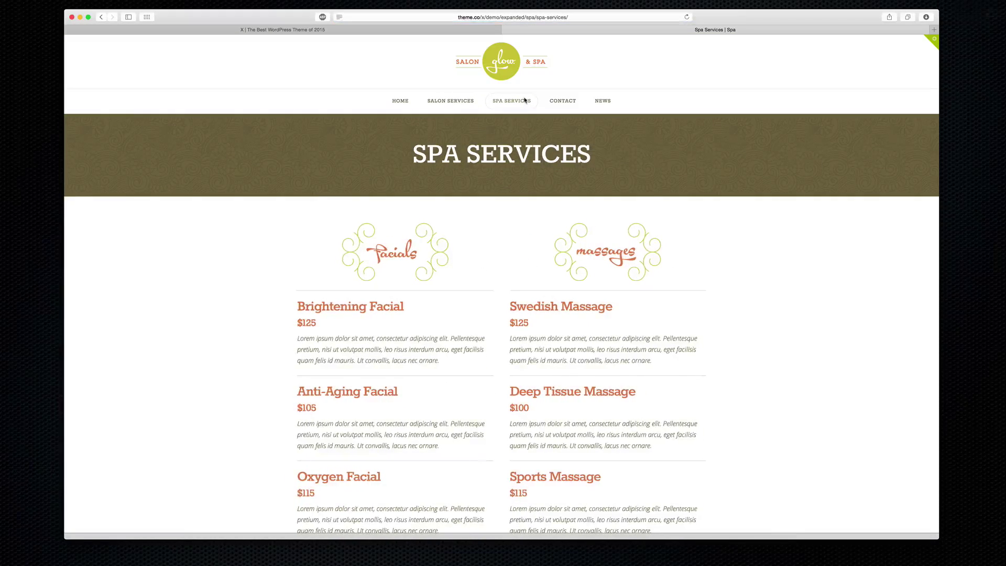
Step: Open the Spa demo's News page and look through its posts down to the footer
left_click(602, 100)
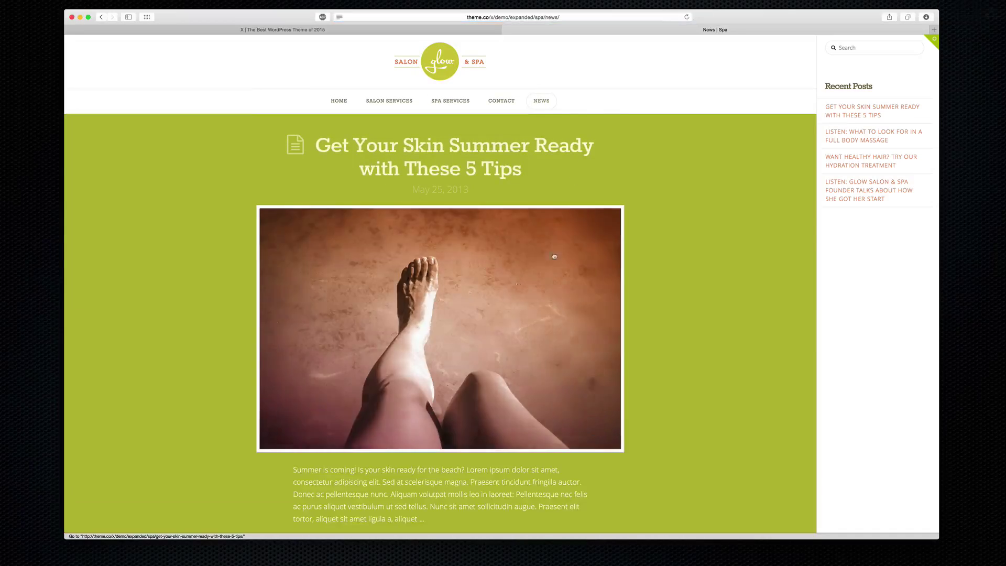
scroll(643, 207, "down", 20)
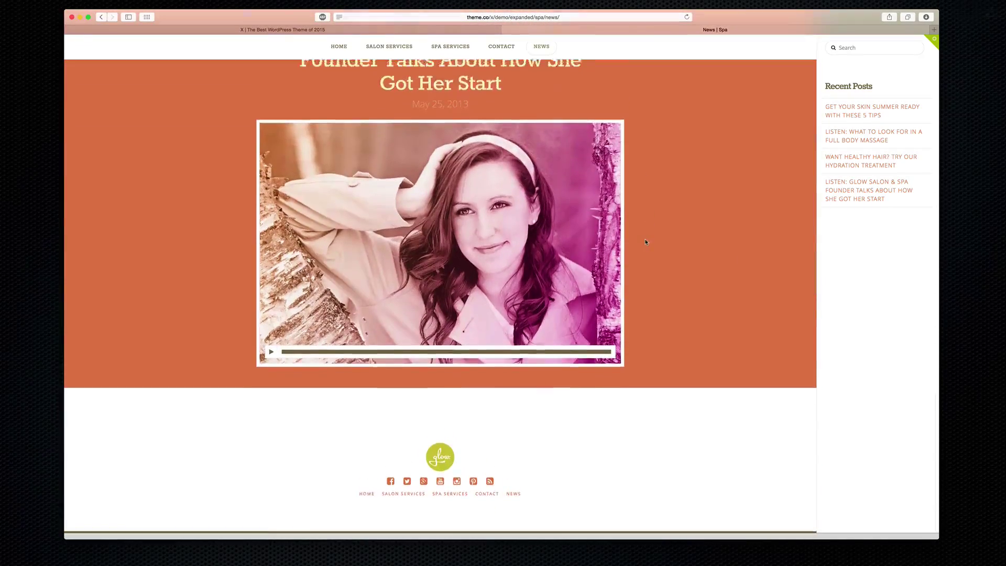
scroll(645, 241, "up", 20)
Step: Return to the Spa demo's home page, look through it down to the footer, and close the demo
left_click(335, 102)
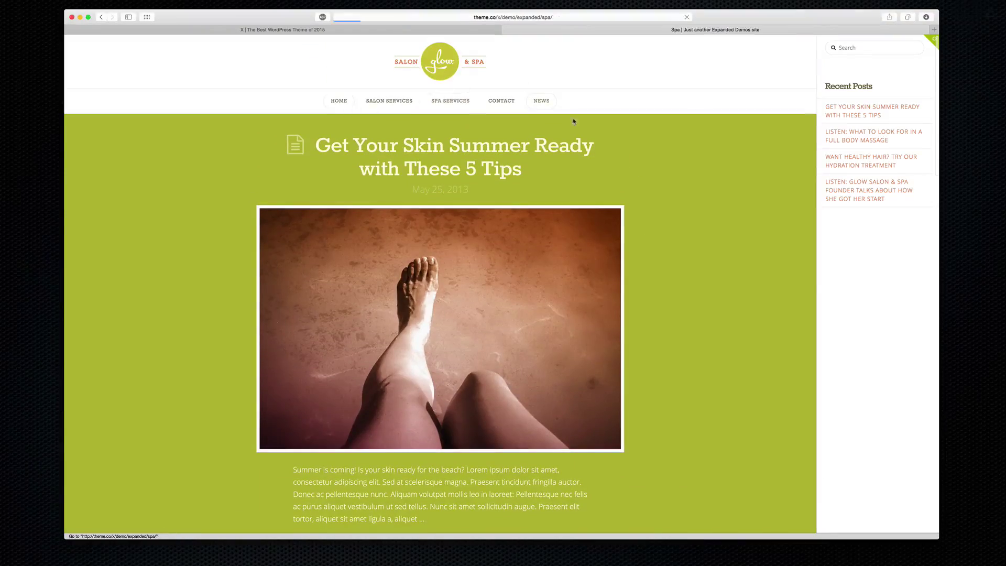
scroll(411, 189, "down", 20)
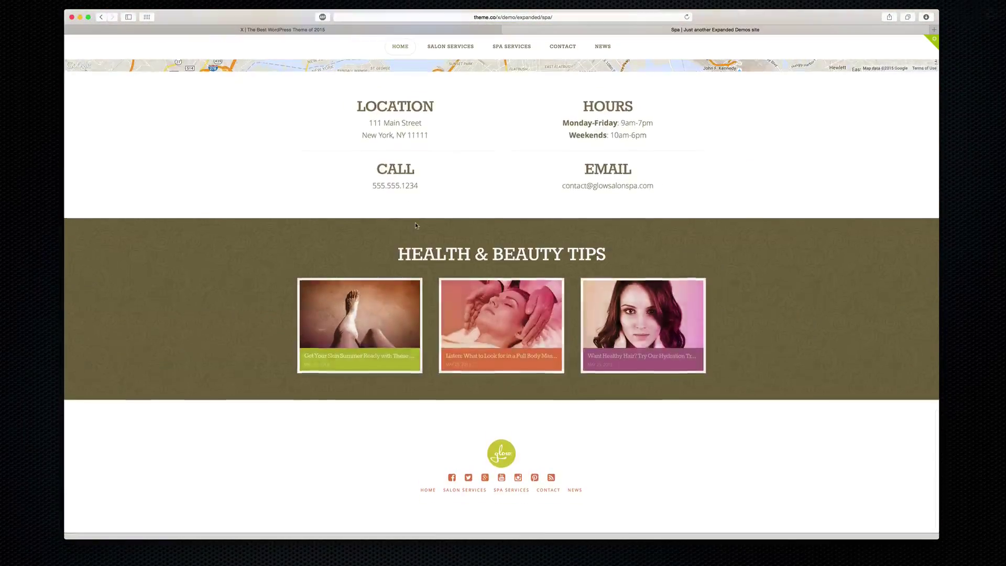
scroll(415, 222, "up", 20)
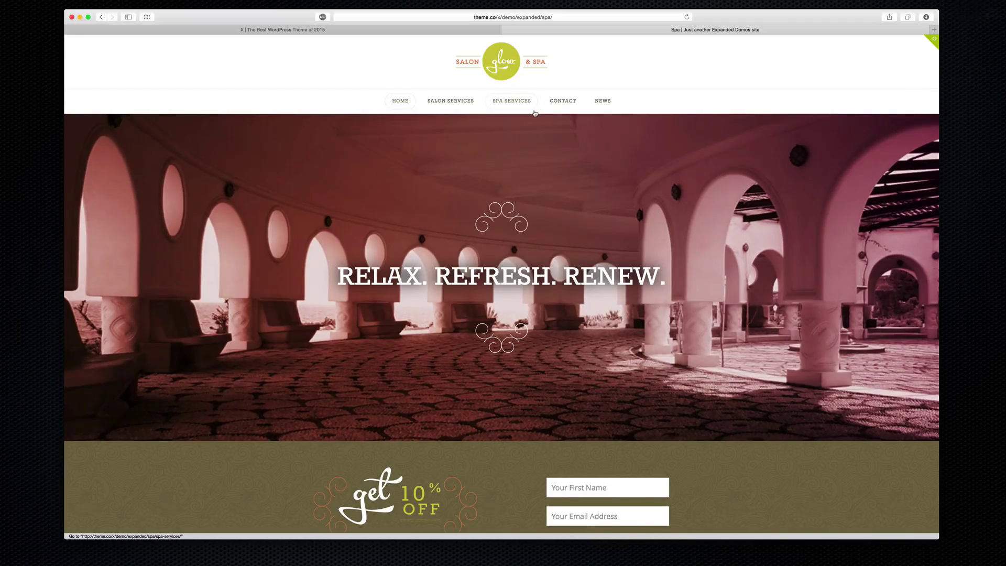
left_click(506, 29)
Step: Examine the Pryor Media Demo front page from the "X 4.1 Demo" heading through its sections to the contact information
scroll(380, 212, "down", 1)
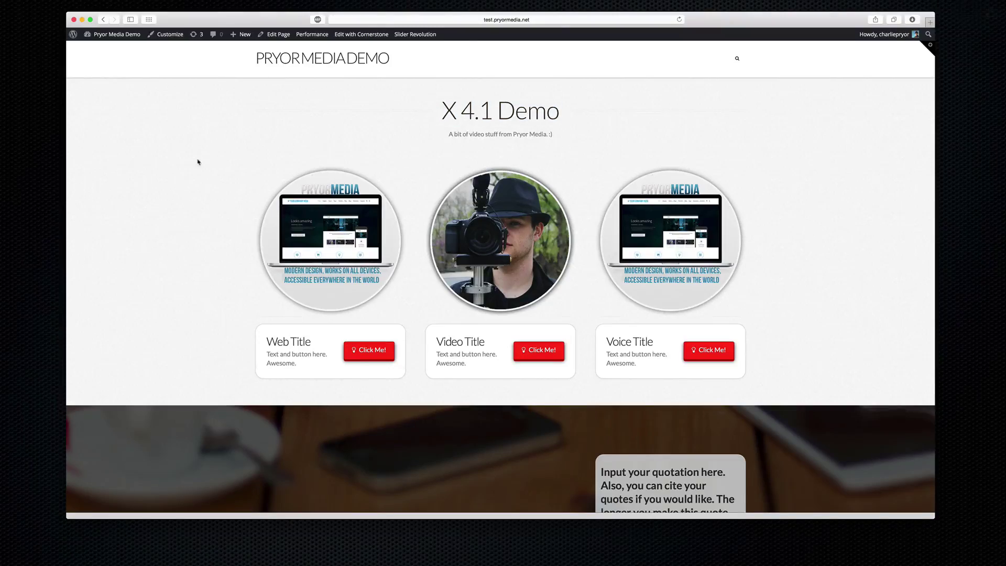
scroll(198, 162, "down", 13)
scroll(197, 175, "up", 10)
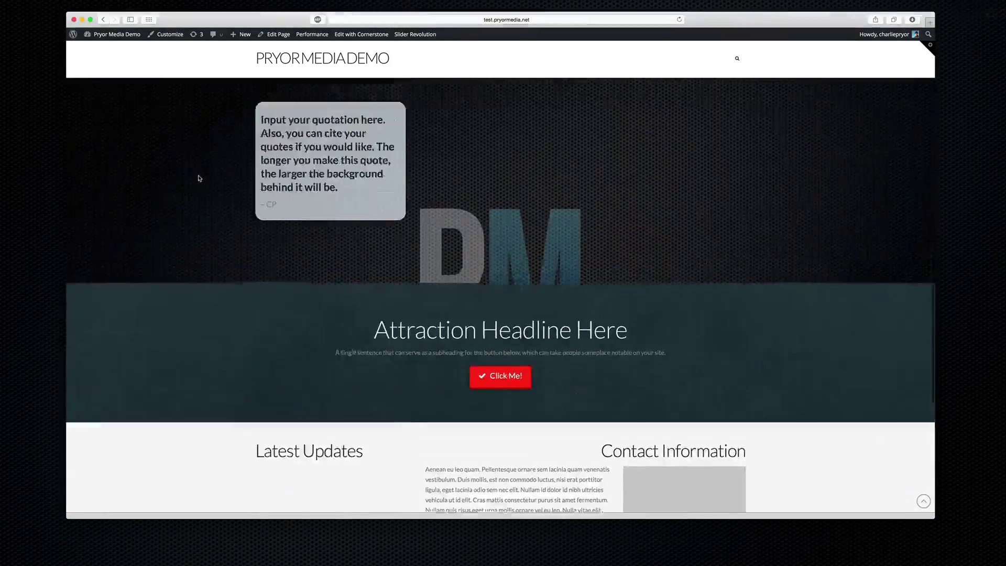
scroll(198, 177, "up", 5)
scroll(198, 176, "down", 8)
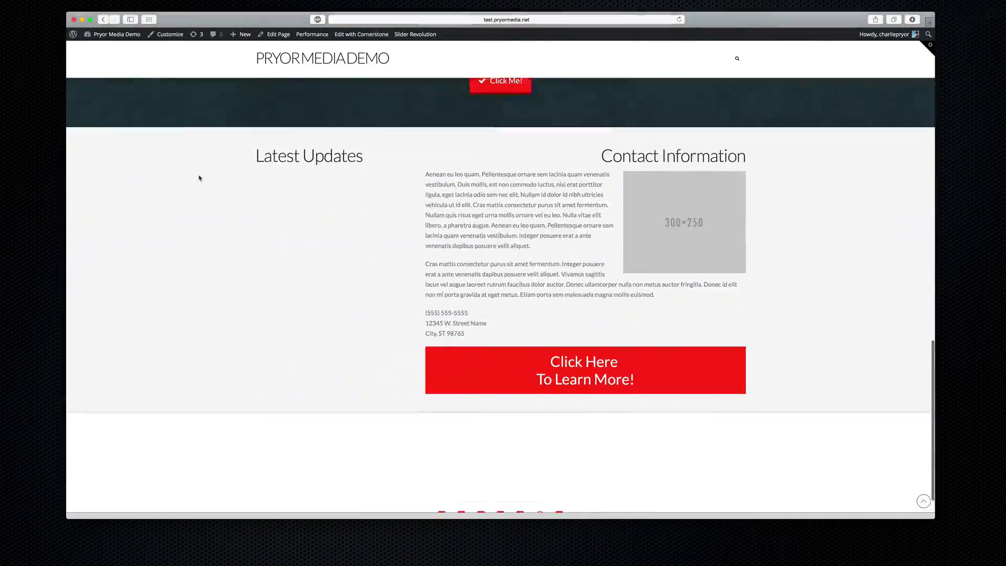
scroll(199, 178, "up", 9)
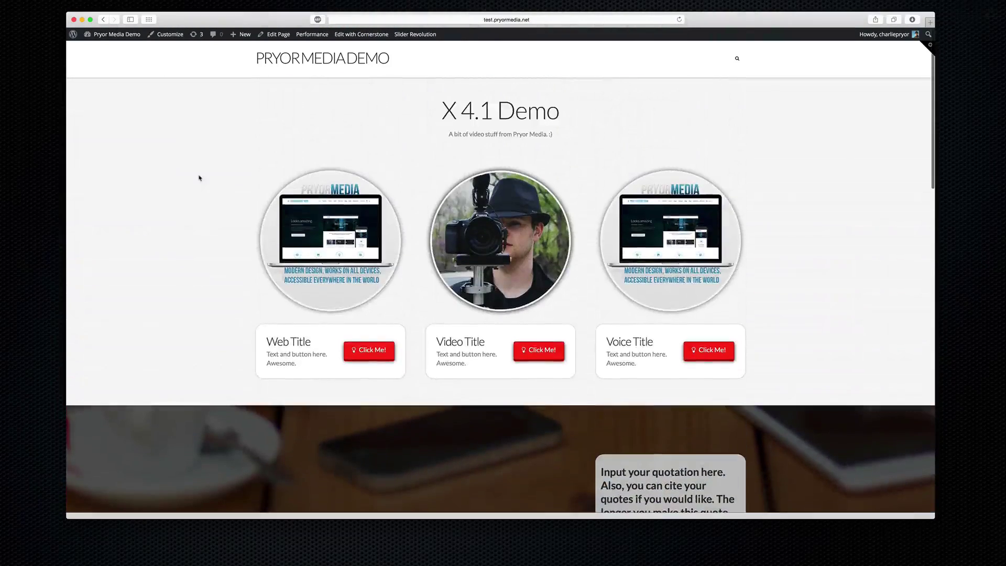
left_click_drag(438, 111, 576, 125)
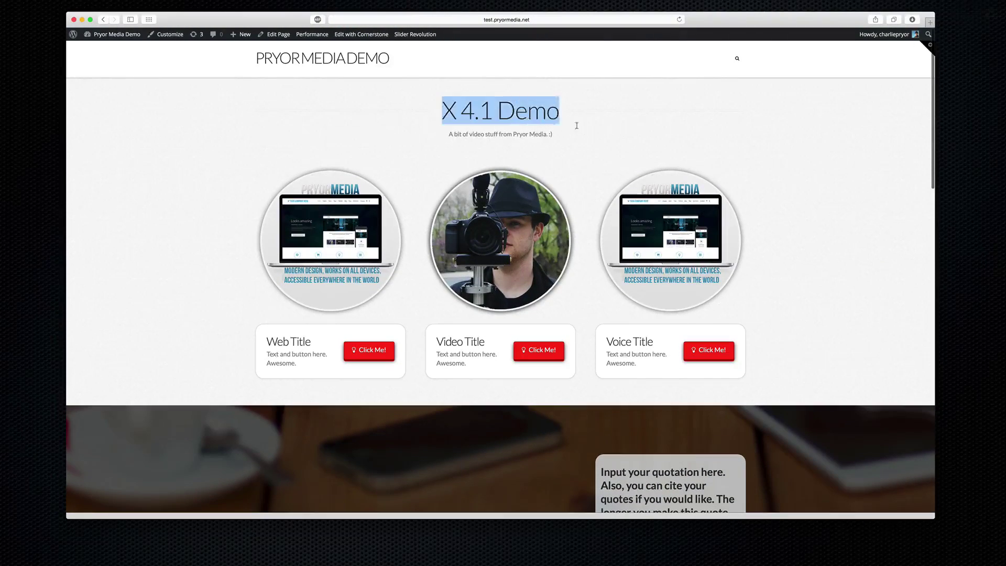
left_click(559, 135)
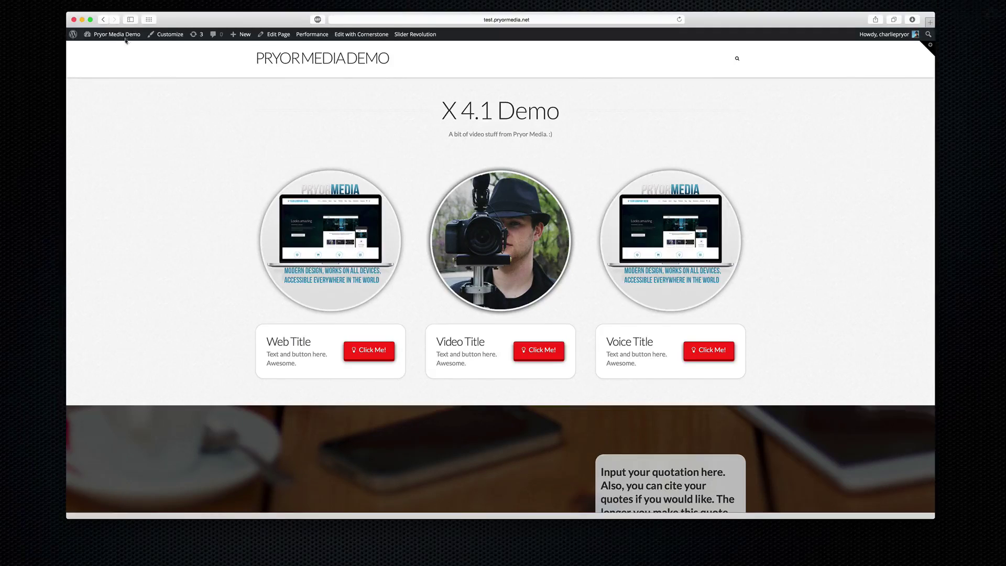
Step: Go to the site's WordPress dashboard and open the Themes page in a new tab
left_click(104, 47)
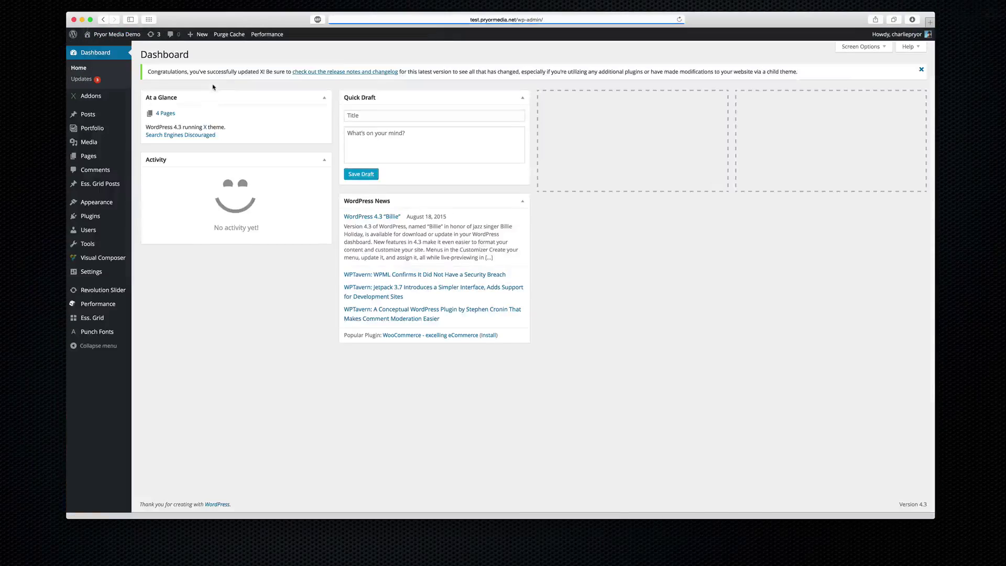
mouse_move(107, 203)
right_click(146, 205)
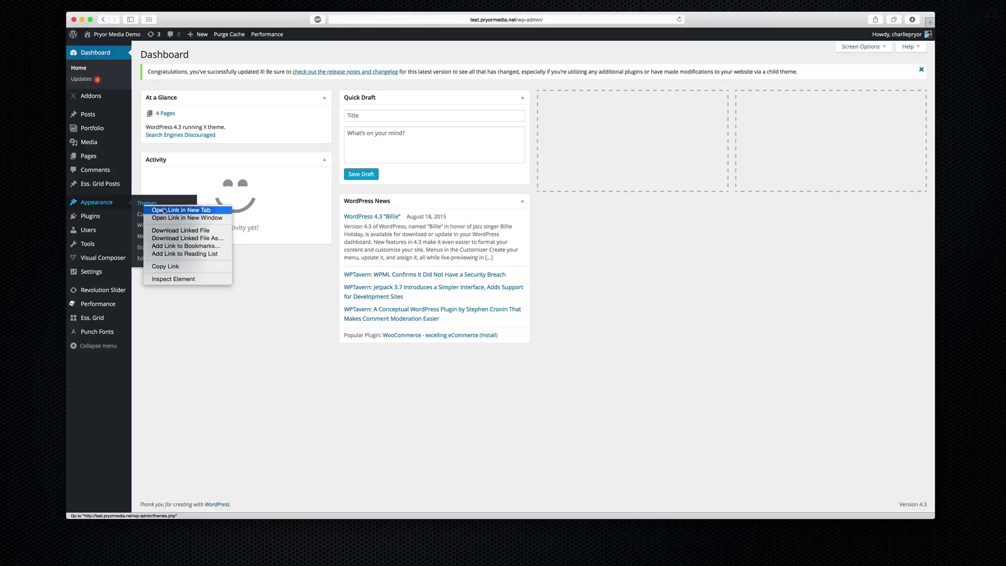
left_click(165, 210)
left_click(577, 36)
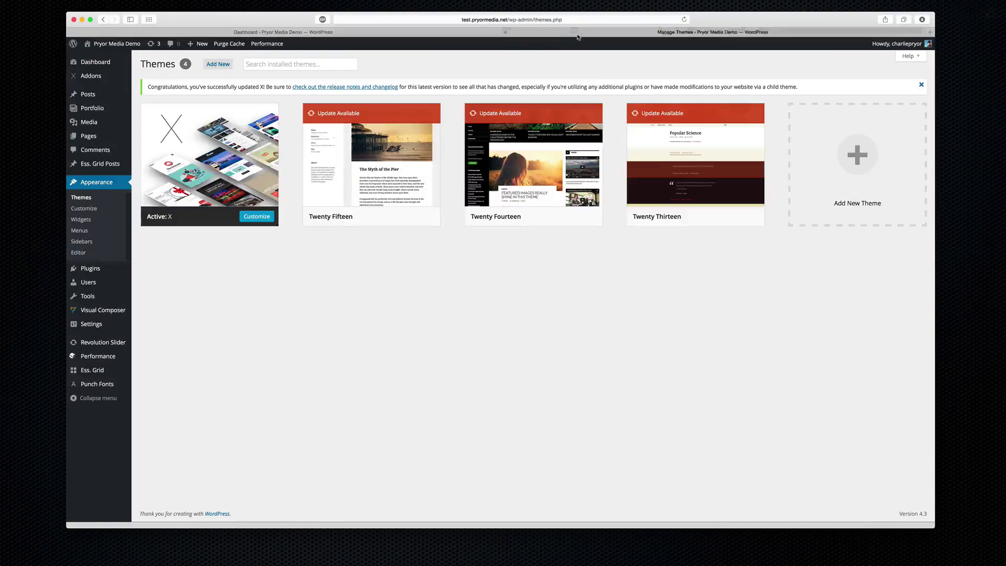
Step: Check the active X theme's details for its version, and return to the installed themes
left_click(208, 155)
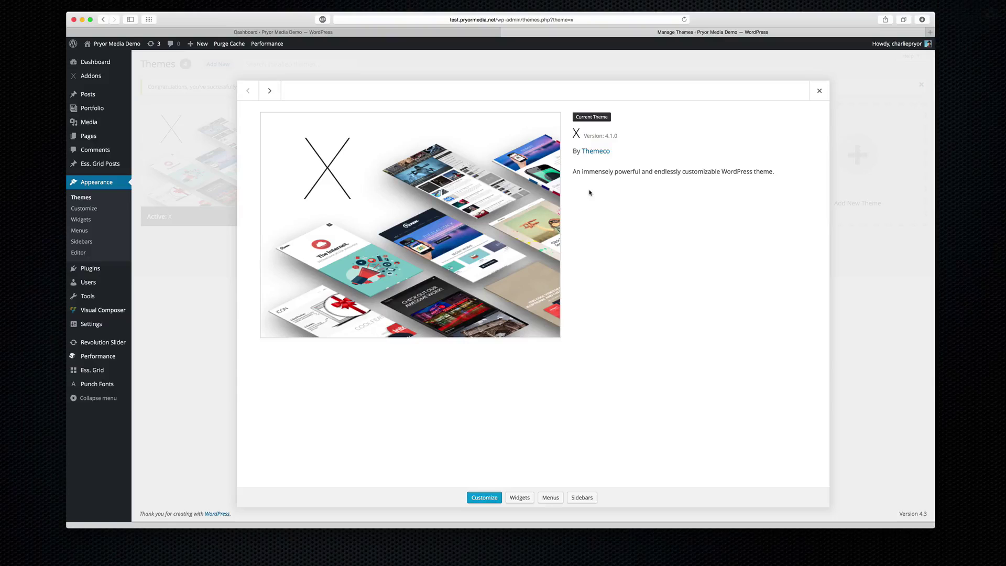
left_click(821, 90)
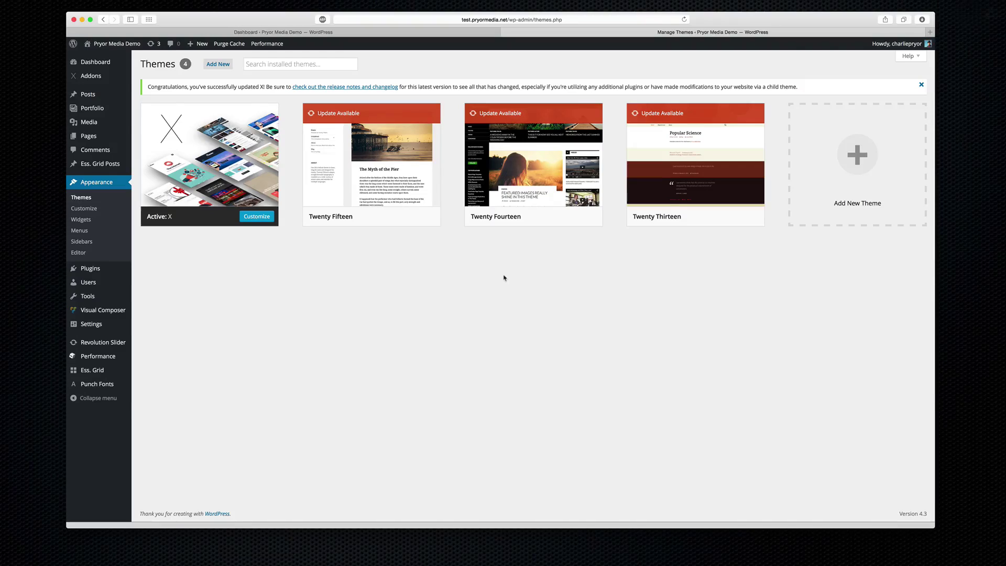
left_click(210, 156)
left_click(818, 92)
Step: Open the X theme's Demo Content page and look through the Standard demos, keeping Integrity 1 selected
mouse_move(125, 343)
mouse_move(100, 78)
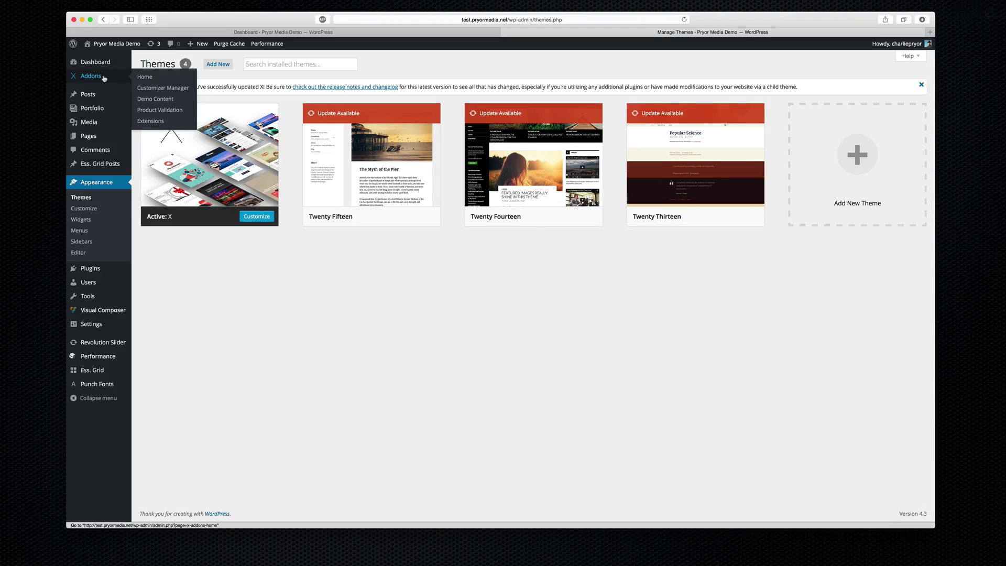
left_click(167, 101)
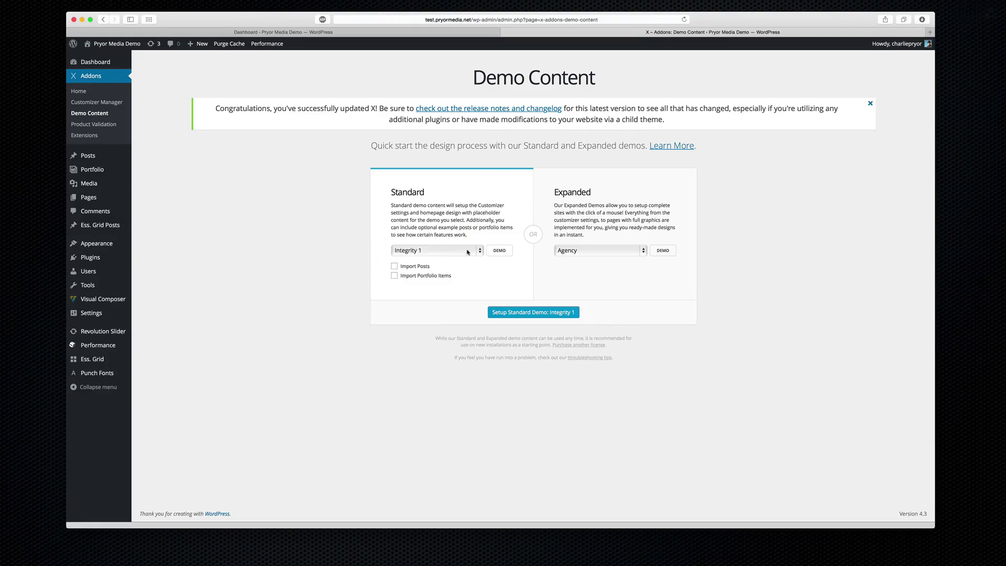
left_click(432, 252)
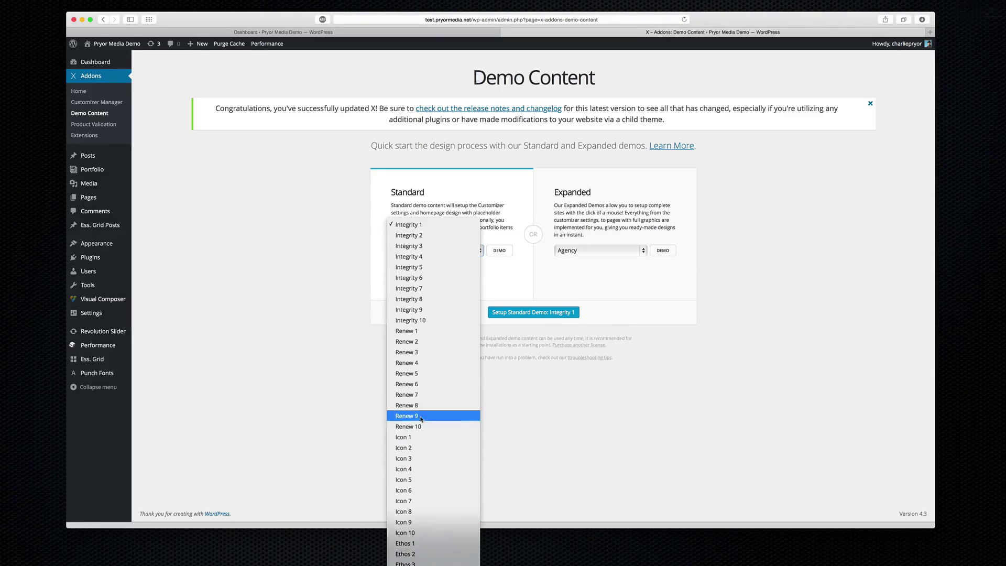
left_click(445, 224)
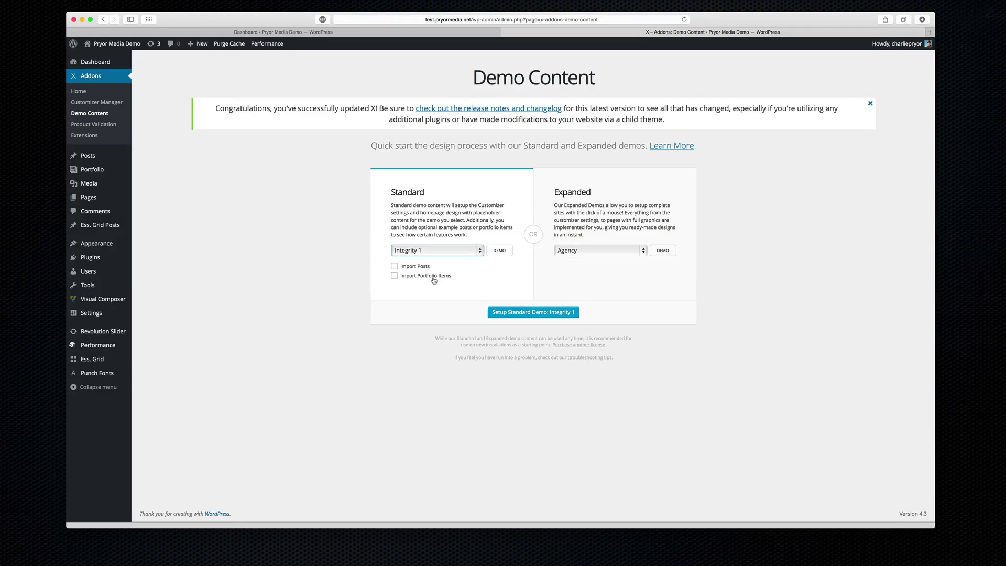
Step: Choose Restaurant as the Expanded demo, preview its demo site's home page, and return to Demo Content
left_click(617, 188)
left_click(625, 252)
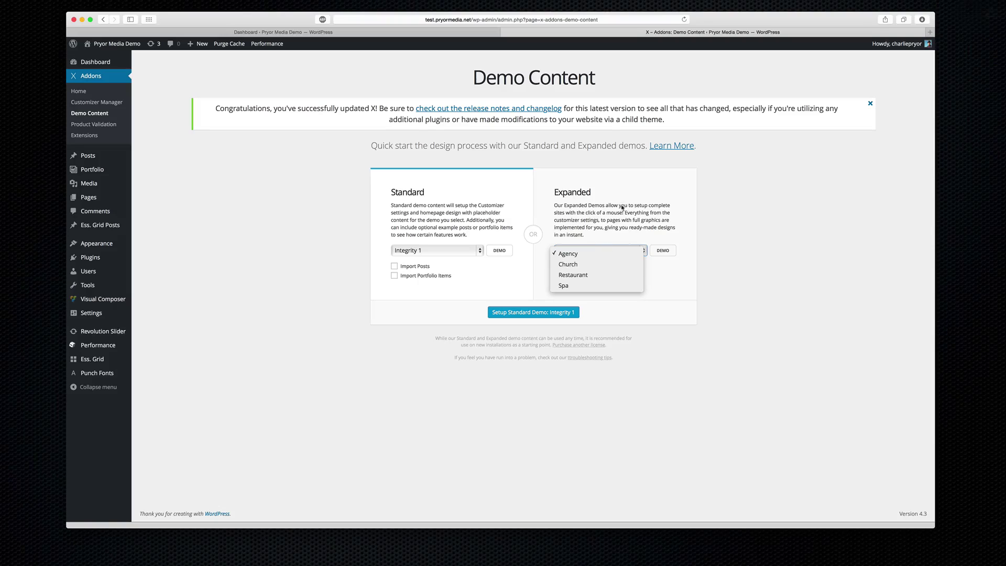
left_click(594, 280)
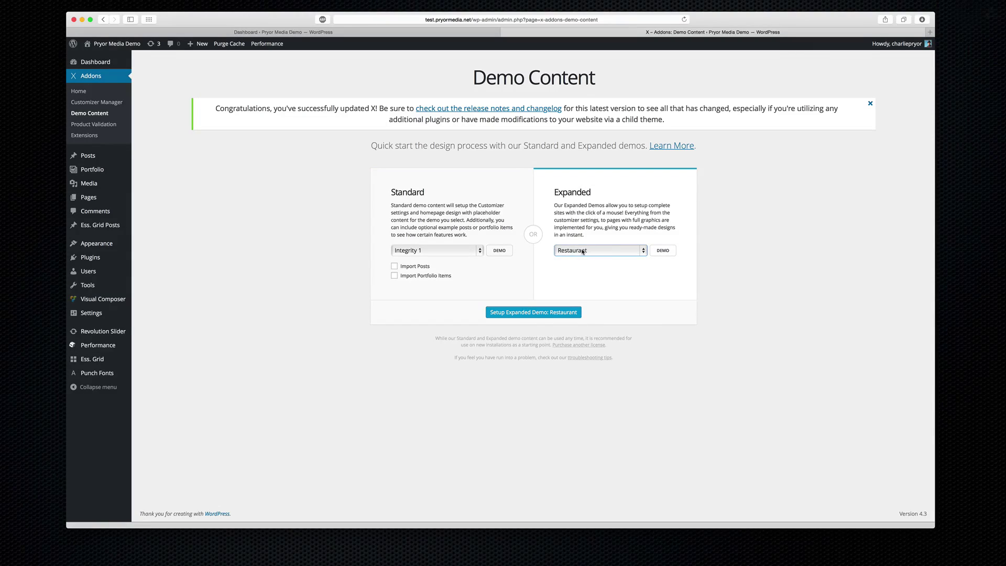
left_click(659, 254)
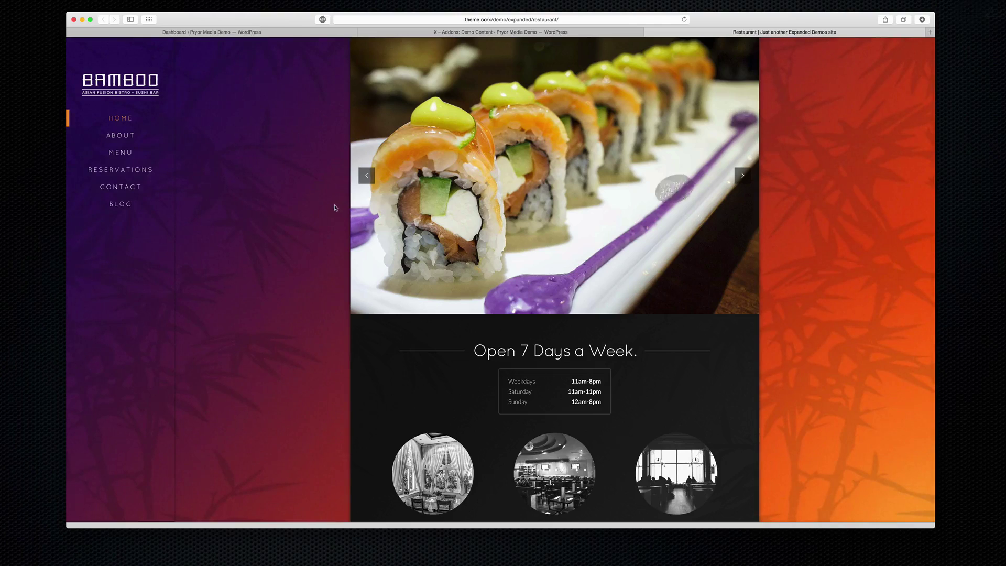
scroll(334, 208, "down", 15)
scroll(338, 210, "up", 15)
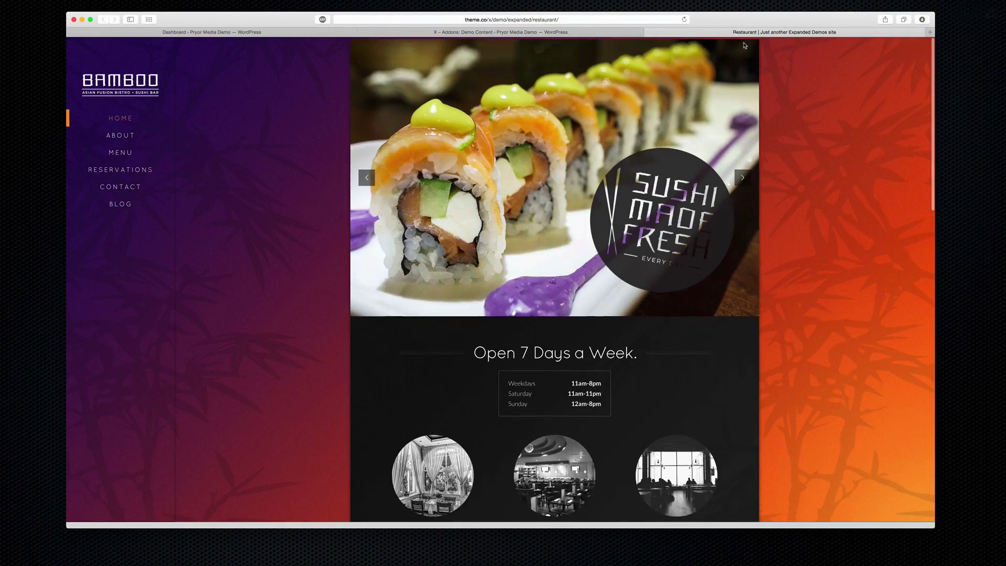
left_click(644, 32)
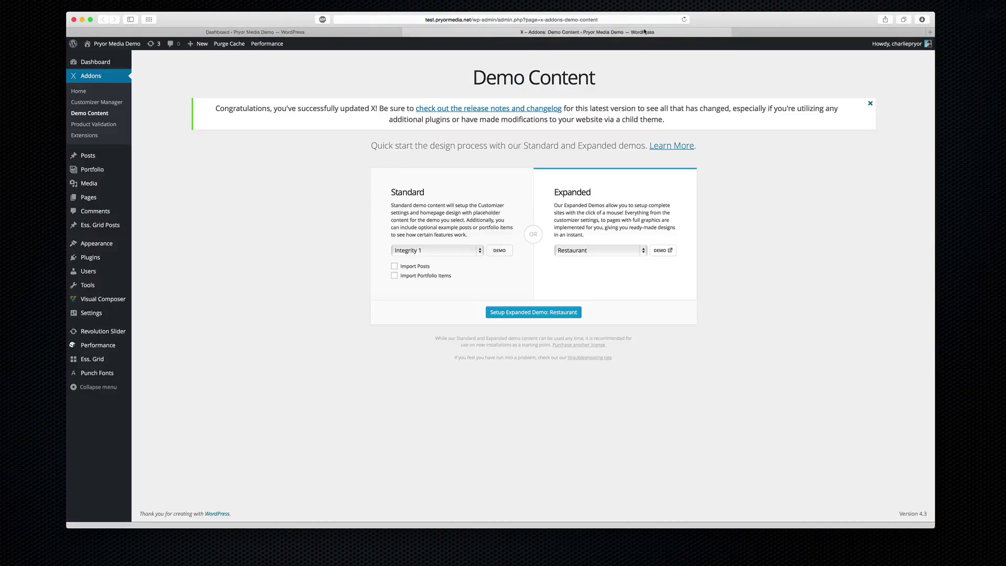
Step: Set the Expanded demo selection to Agency
left_click(589, 252)
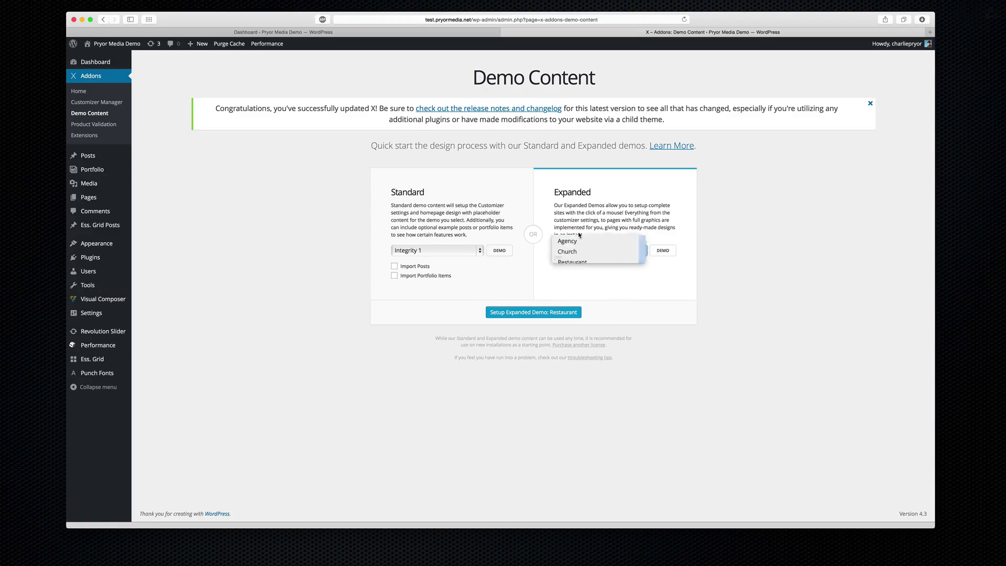
left_click(578, 232)
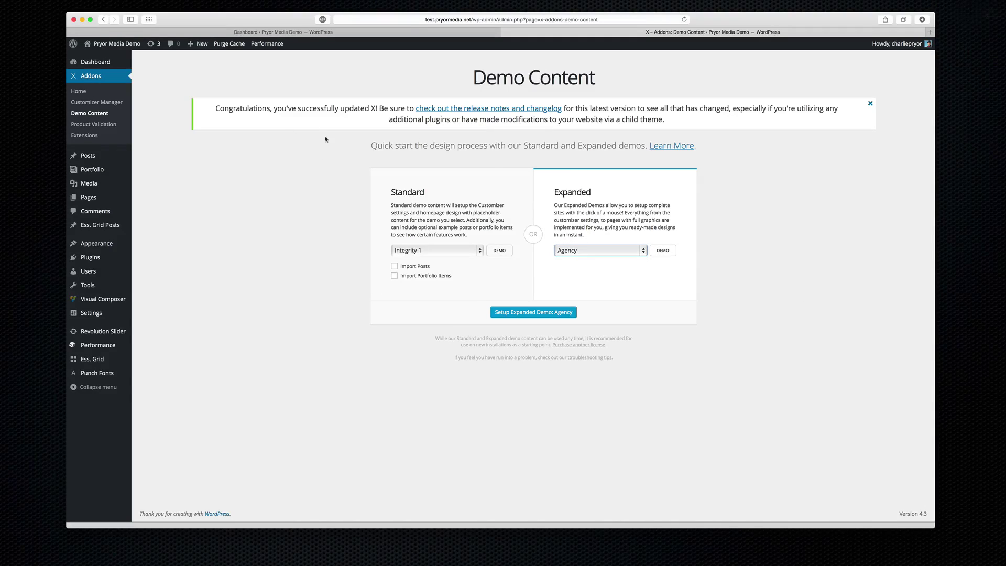
left_click(703, 184)
Step: Open the Pryor Media Demo front page in a new tab and look through it down to the footer
right_click(116, 42)
left_click(163, 43)
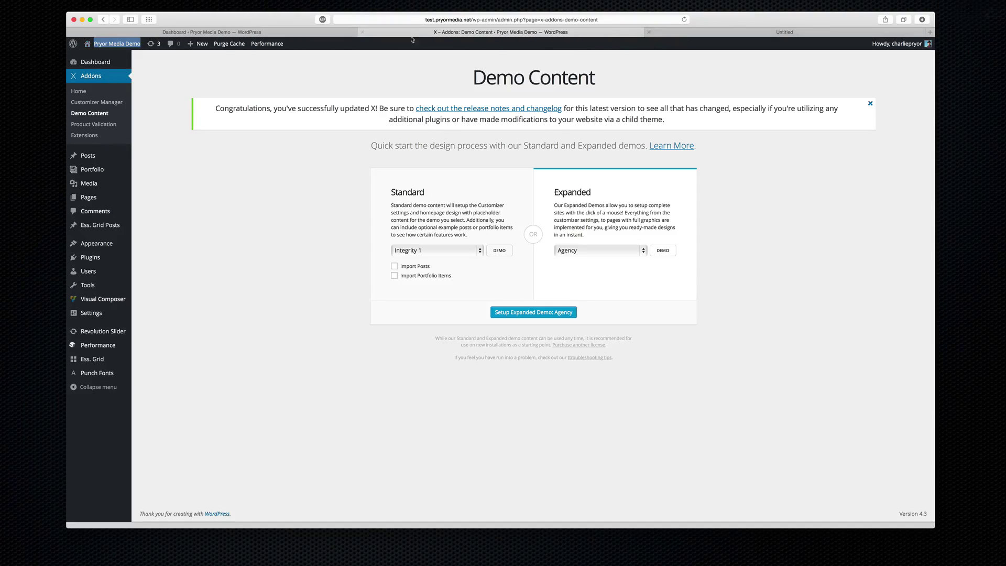
key("ctrl+Tab")
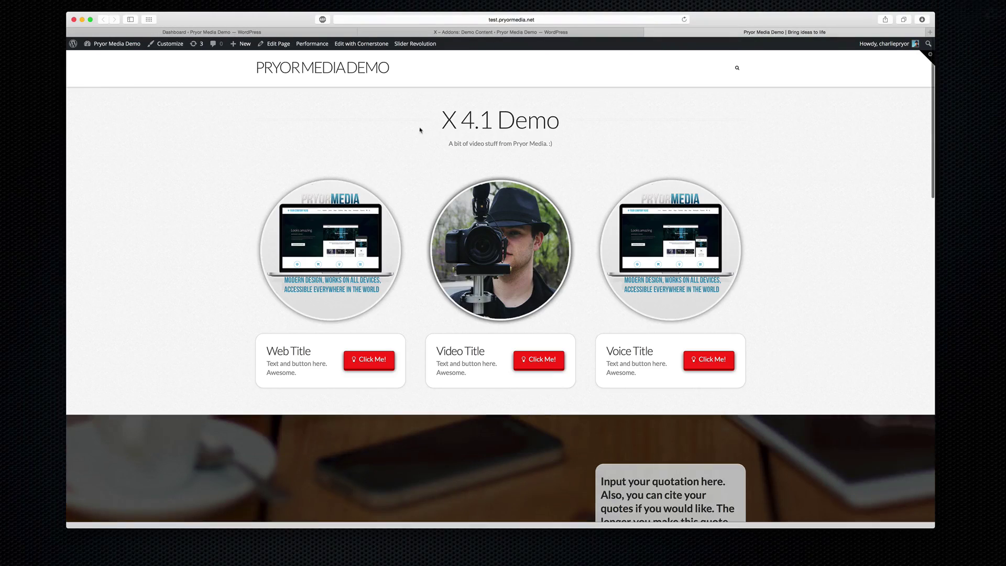
scroll(568, 275, "down", 15)
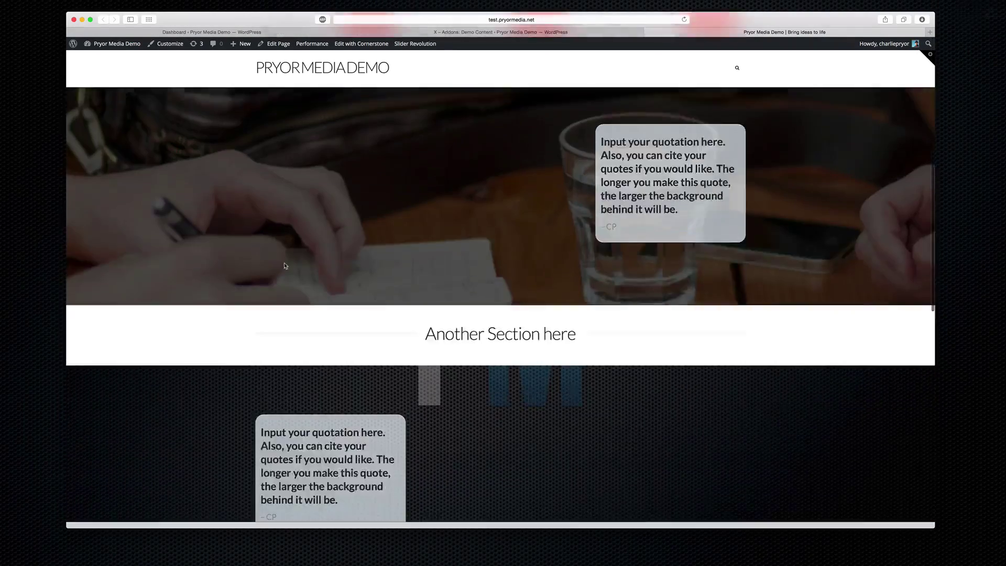
scroll(464, 233, "down", 5)
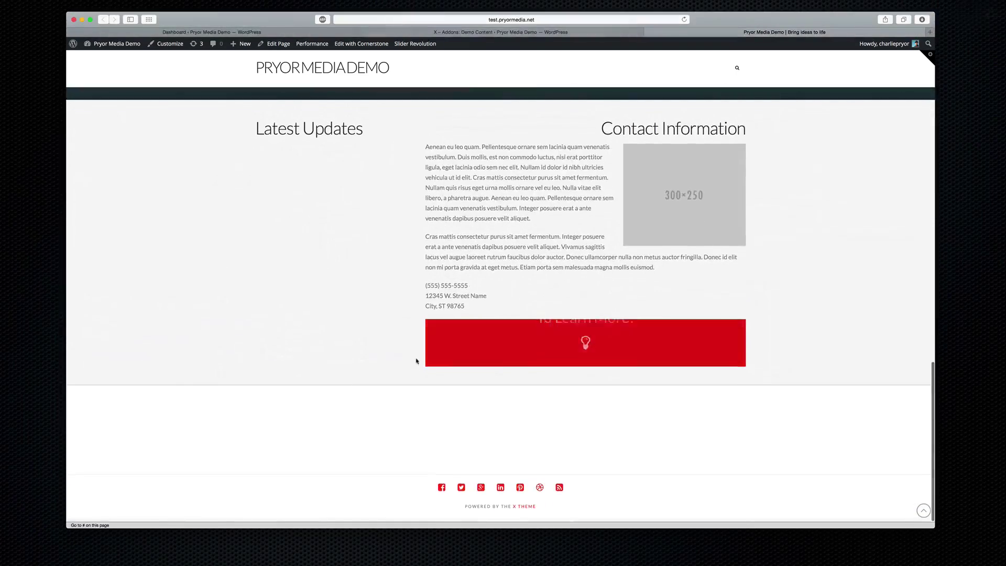
Step: Return to Demo Content and set the Standard demo selection to Integrity 6
scroll(464, 233, "up", 10)
left_click(530, 32)
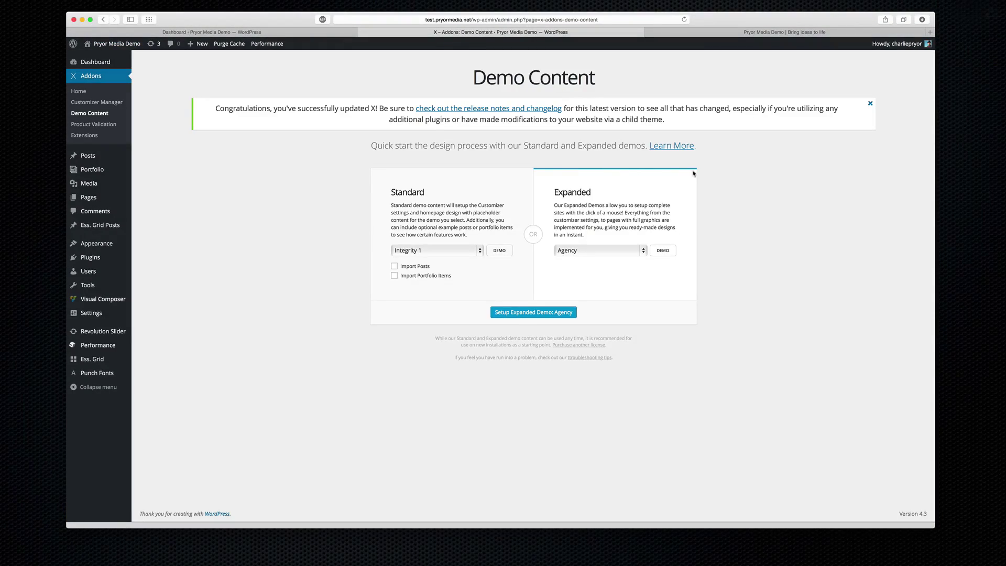
left_click(412, 250)
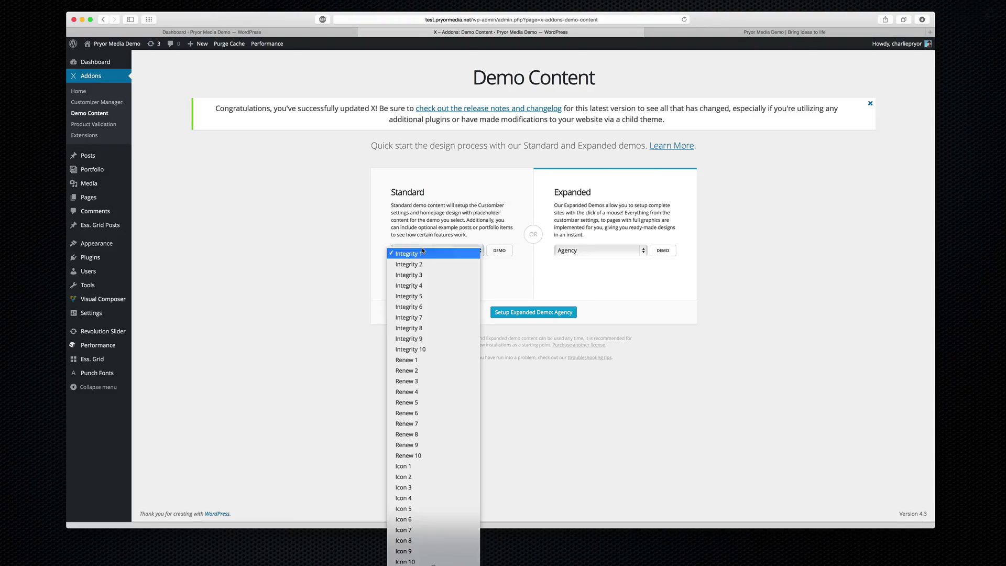
left_click(412, 251)
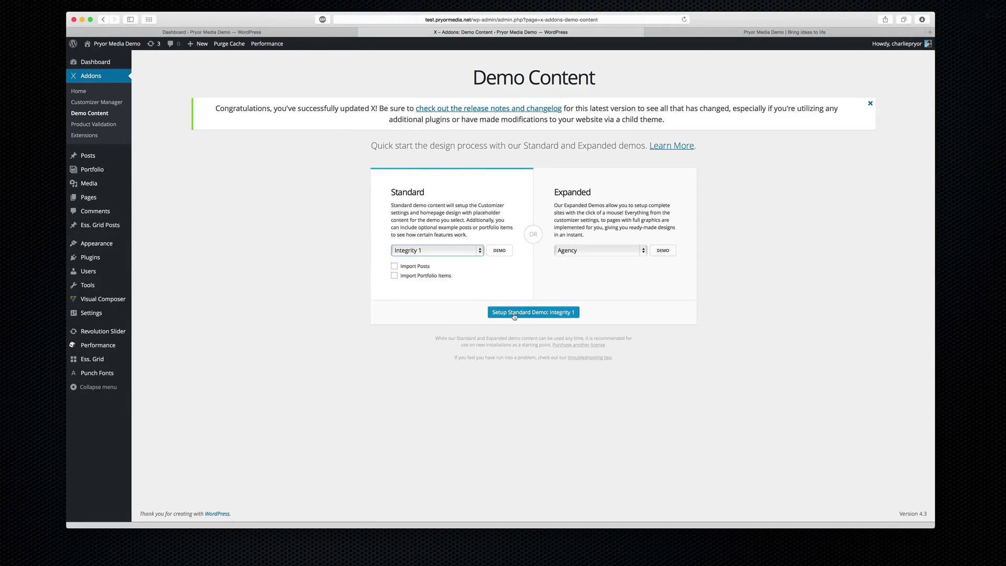
left_click(433, 249)
left_click(430, 308)
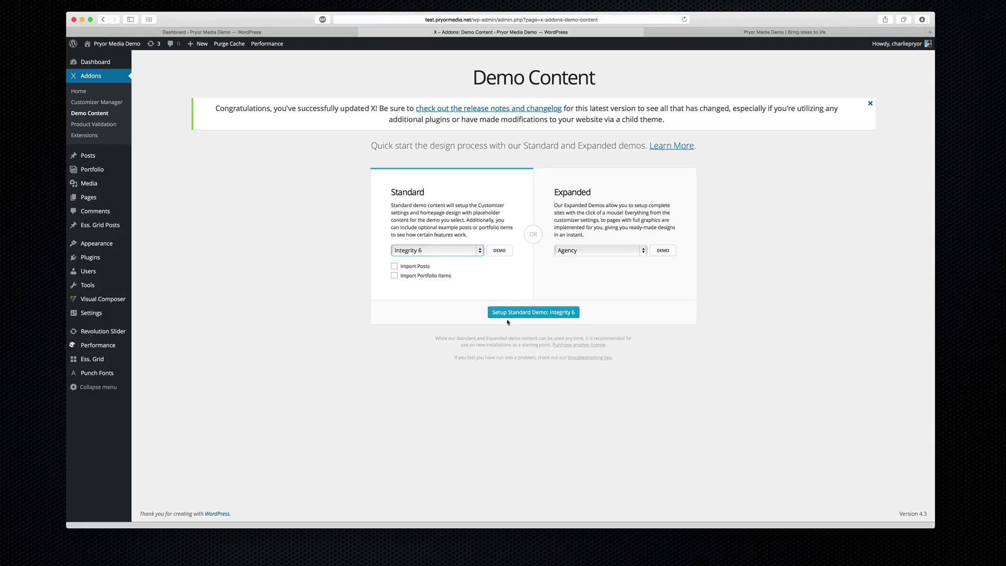
Step: Select Agency as the Expanded demo, start its setup, and decline the confirmation about overwriting the Customizer settings
left_click(620, 257)
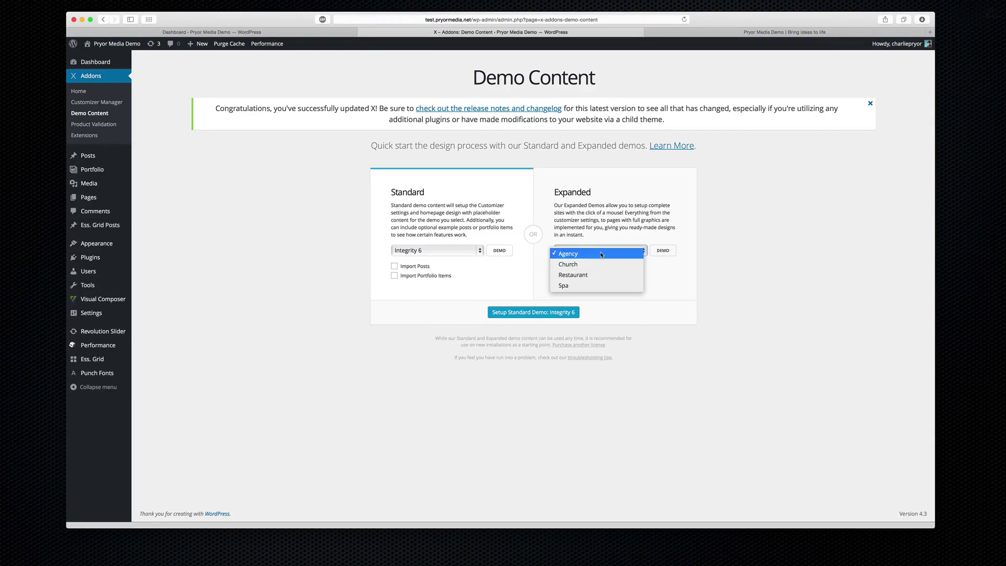
left_click(601, 253)
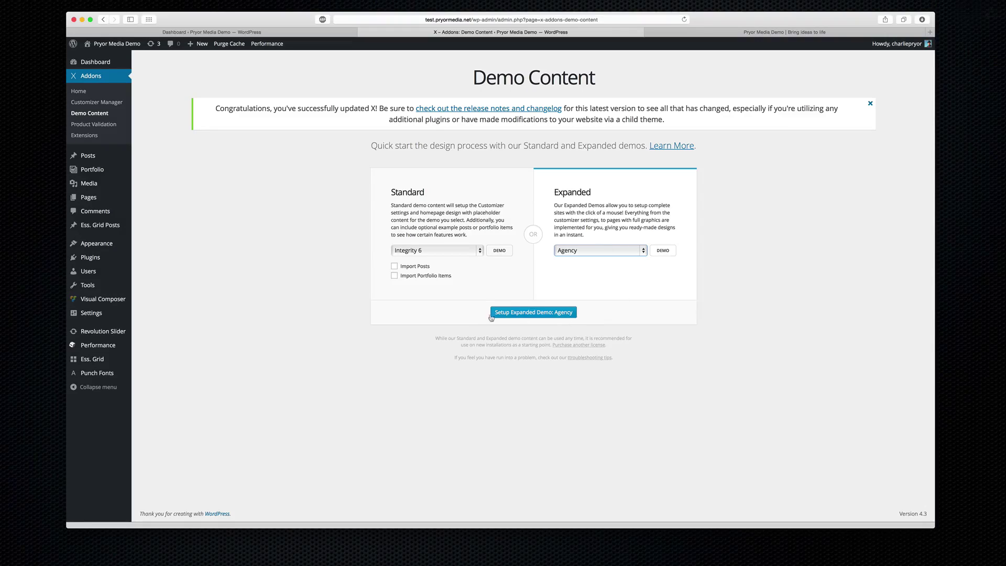
left_click(546, 313)
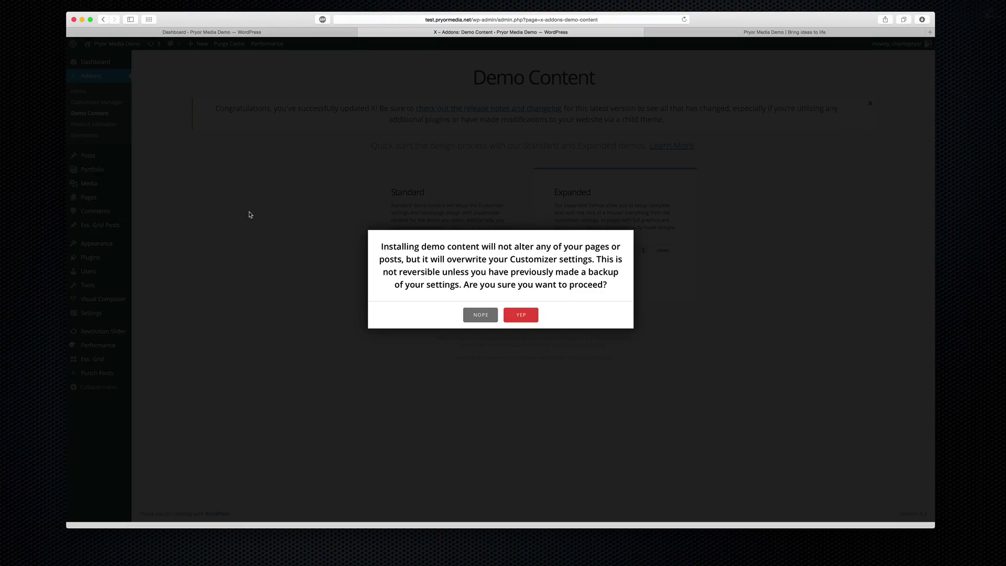
left_click(472, 317)
Step: Open the Customizer Manager in a new tab and look at its import, export and reset options
right_click(108, 101)
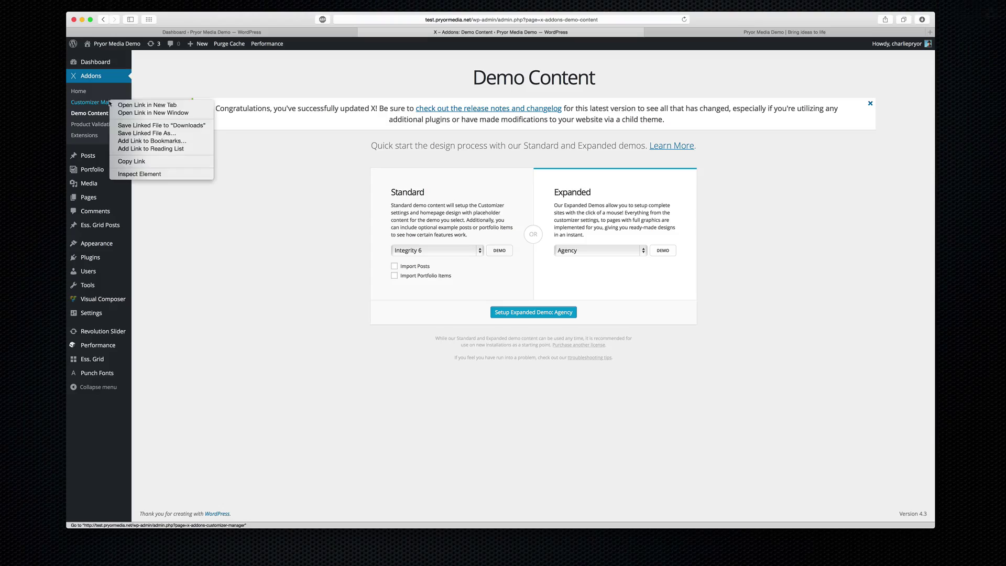
left_click(120, 104)
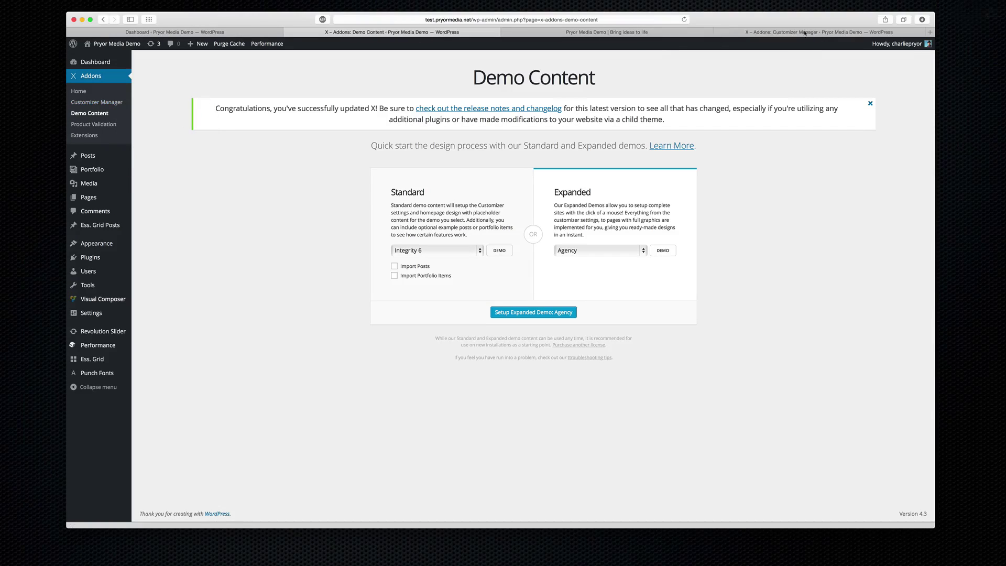
left_click(805, 32)
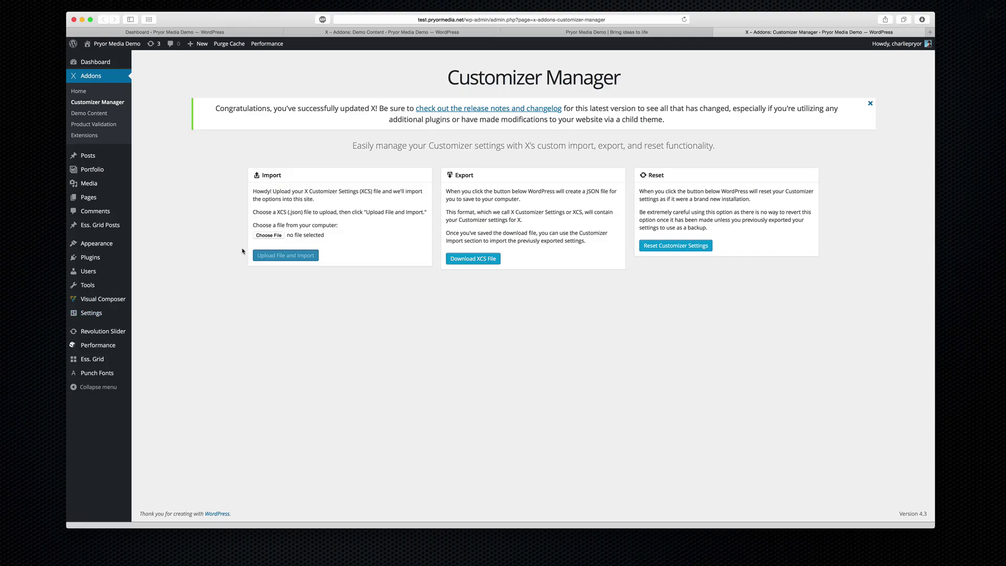
Step: Choose pryor-media-demo-xcs.json from the Downloads folder as the Customizer settings file to import
left_click(268, 236)
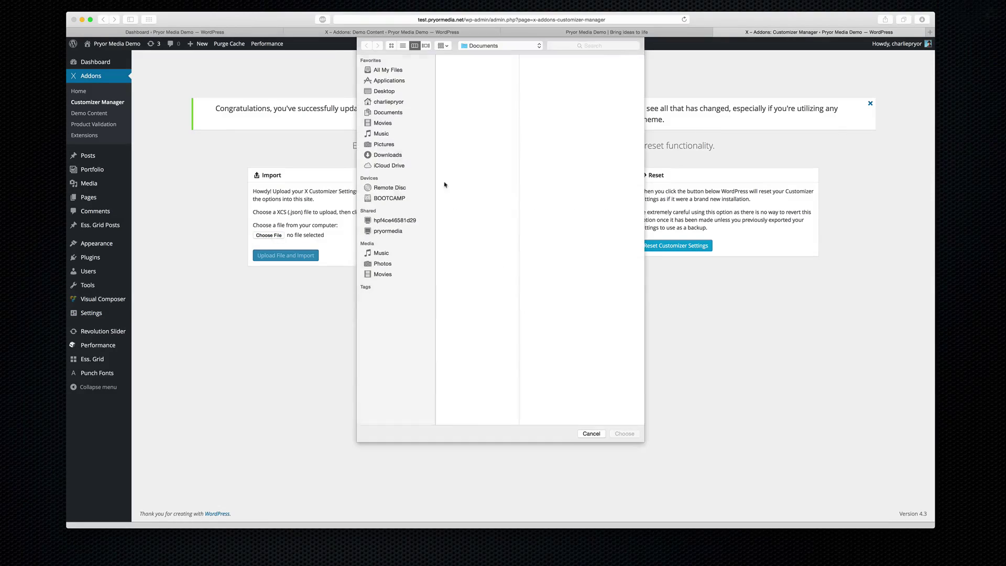
left_click(388, 155)
scroll(476, 236, "down", 3)
left_click(487, 325)
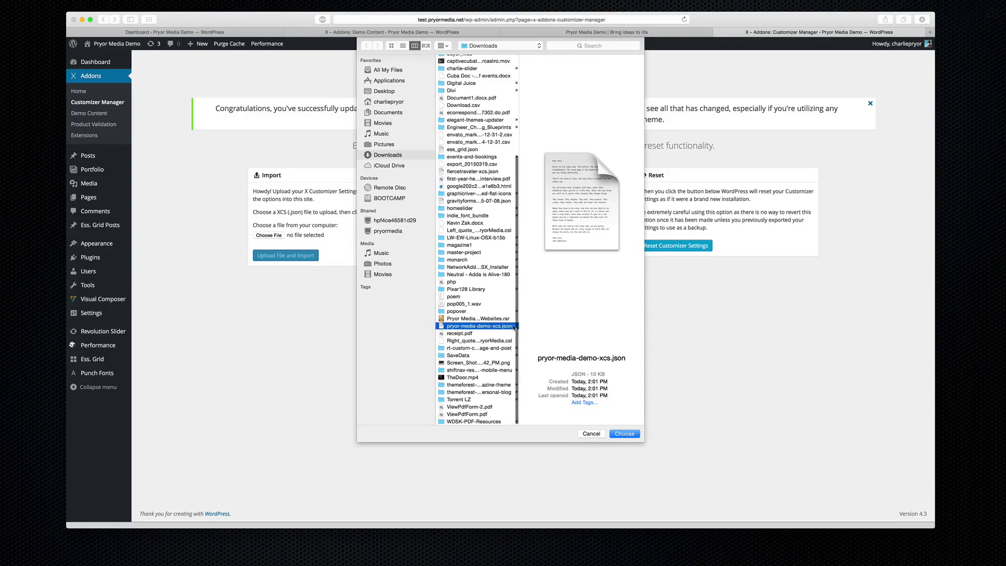
left_click(623, 435)
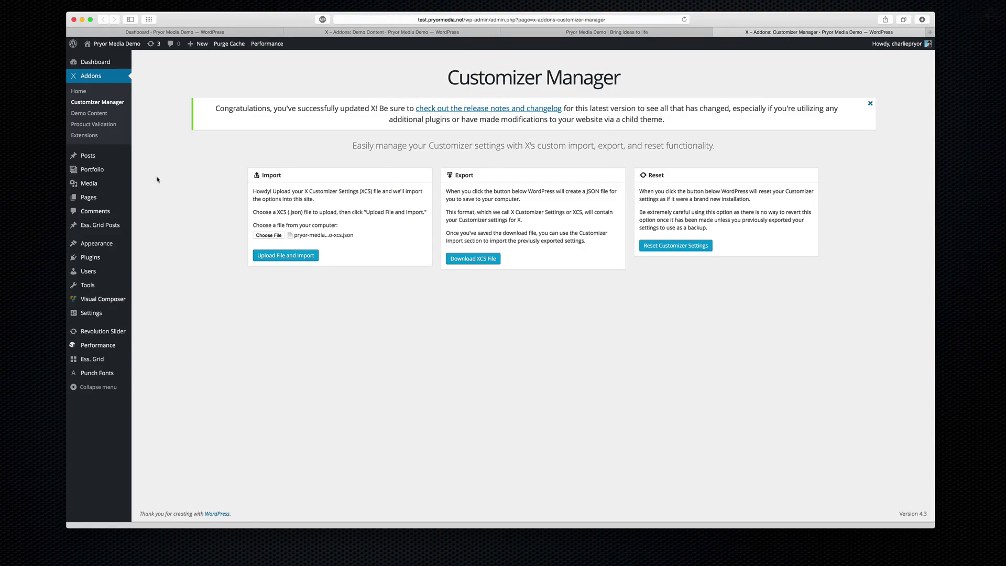
Step: Close the Customizer Manager tab and run the setup of the Agency Expanded demo on Demo Content, confirming the overwrite
left_click(716, 32)
left_click(549, 32)
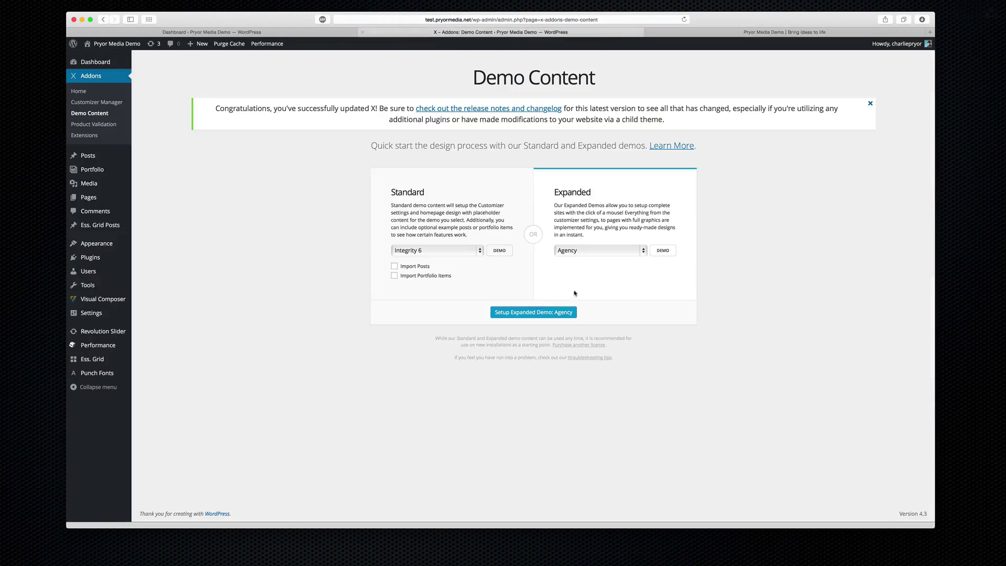
left_click(534, 310)
left_click(534, 313)
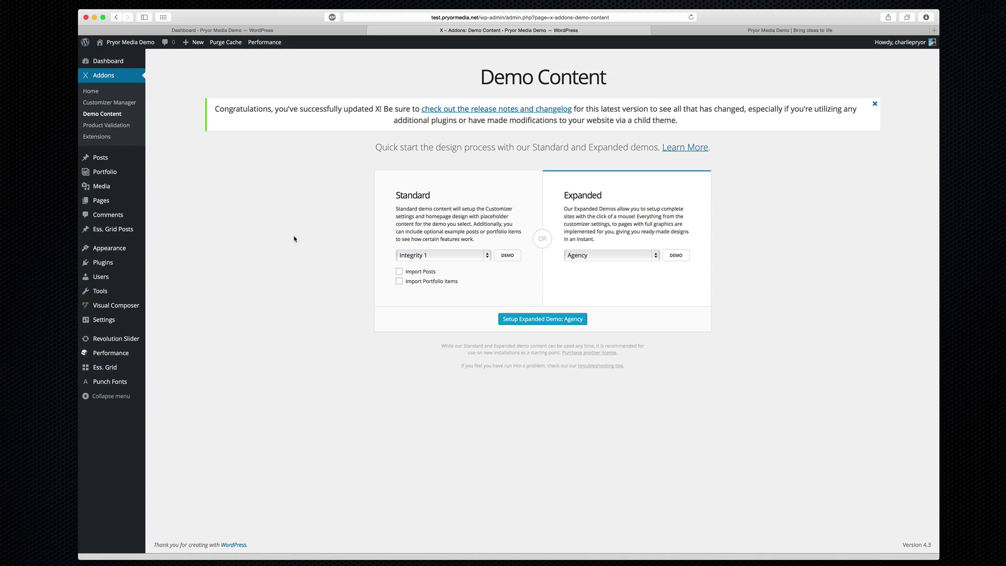
Step: Open the test site's front page, and load Demo Content in the tab that holds the WordPress dashboard
left_click(138, 42)
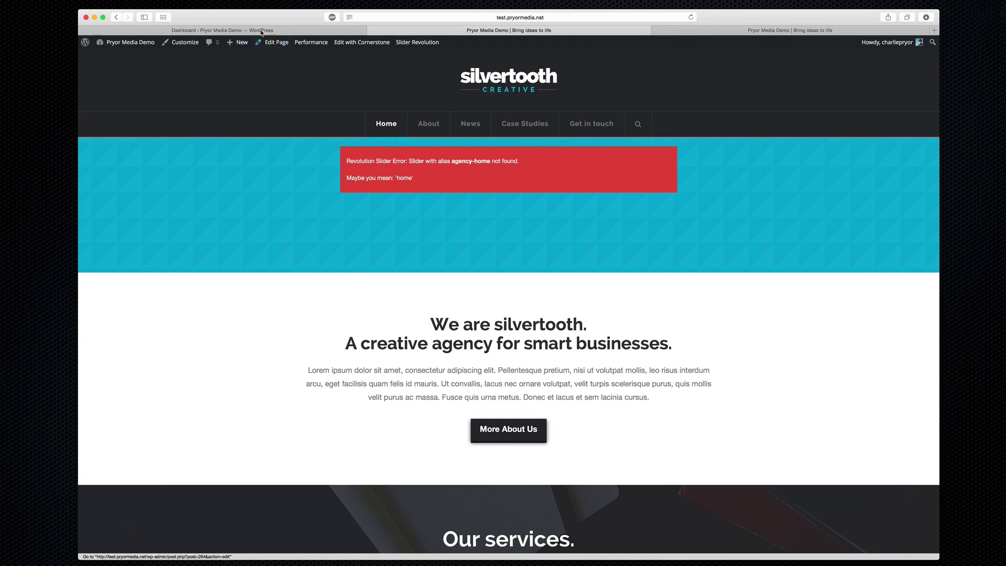
left_click(293, 30)
mouse_move(103, 104)
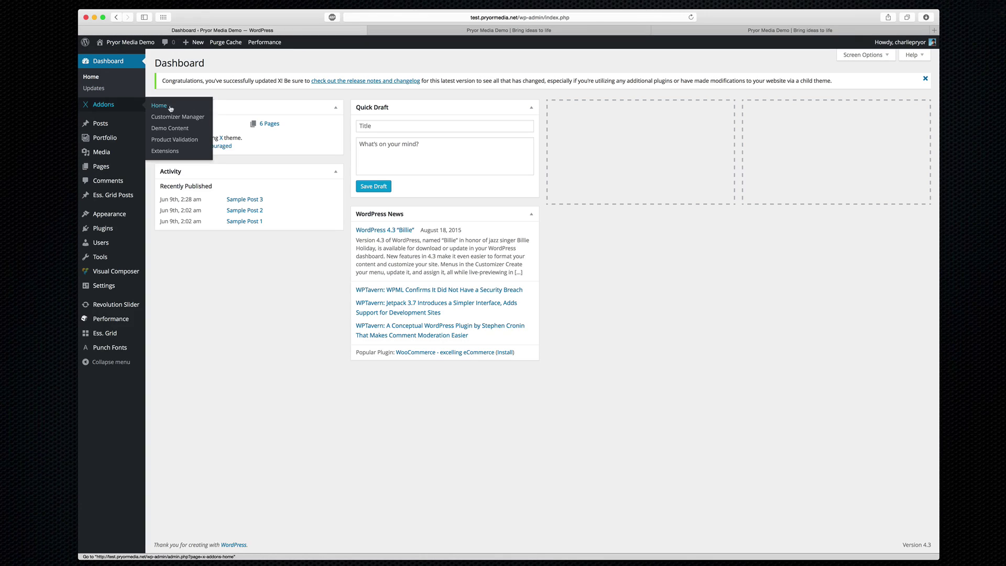
left_click(167, 128)
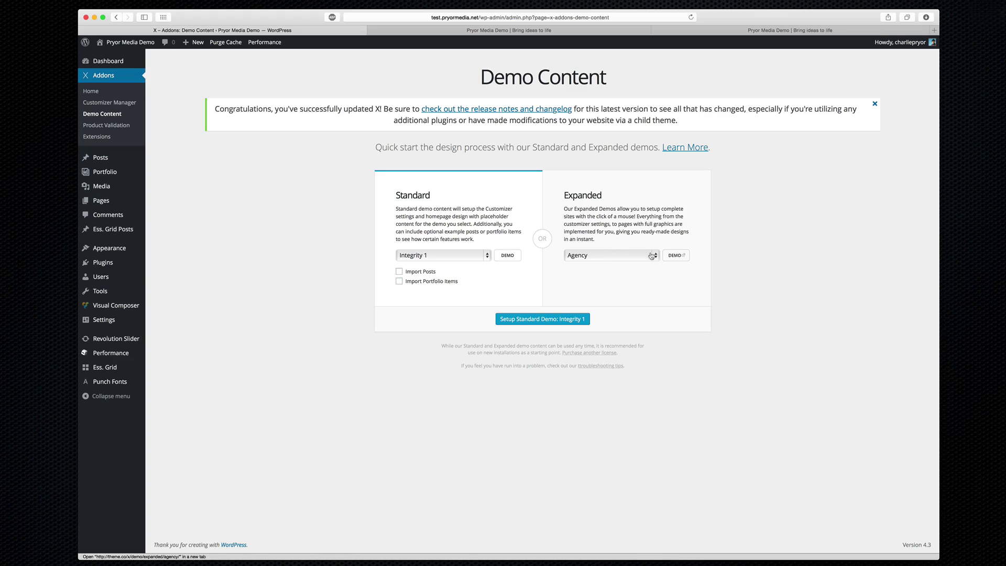
Step: Keep Agency as the Expanded demo choice and open its live demo site
left_click(629, 255)
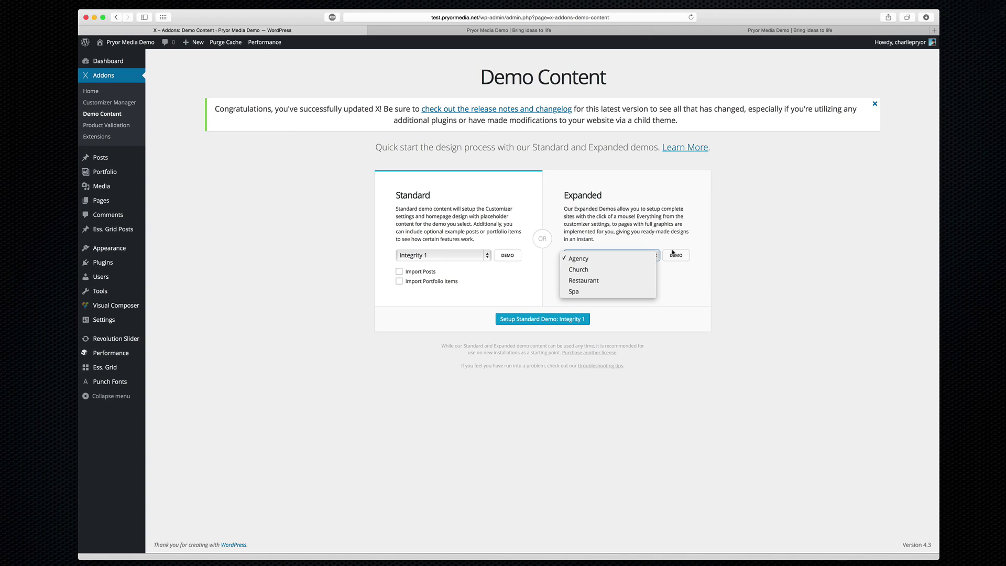
left_click(670, 251)
left_click(679, 255)
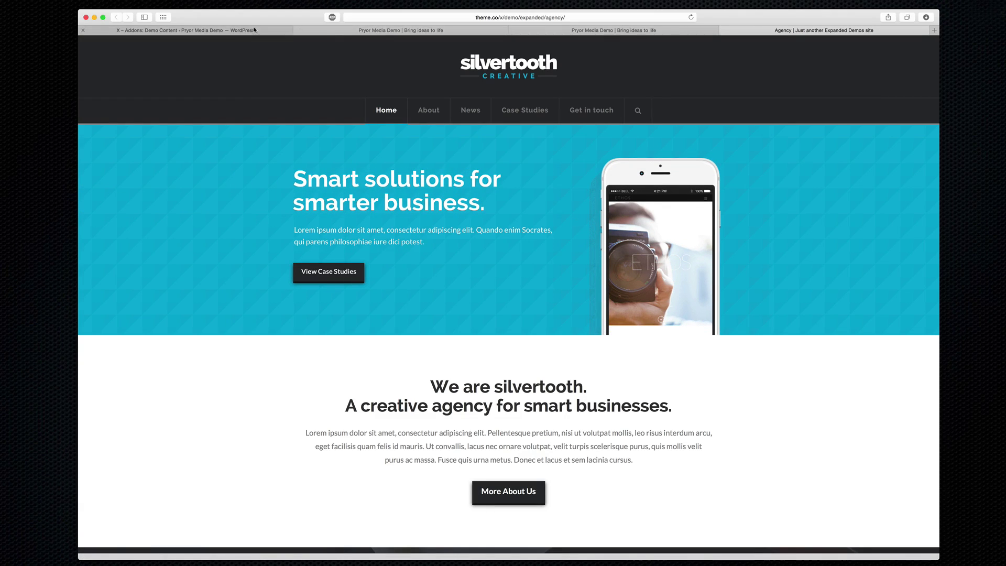
Step: Close the tab showing the old X 4.1 Demo front page and stay on the new Agency-styled front page
left_click(613, 30)
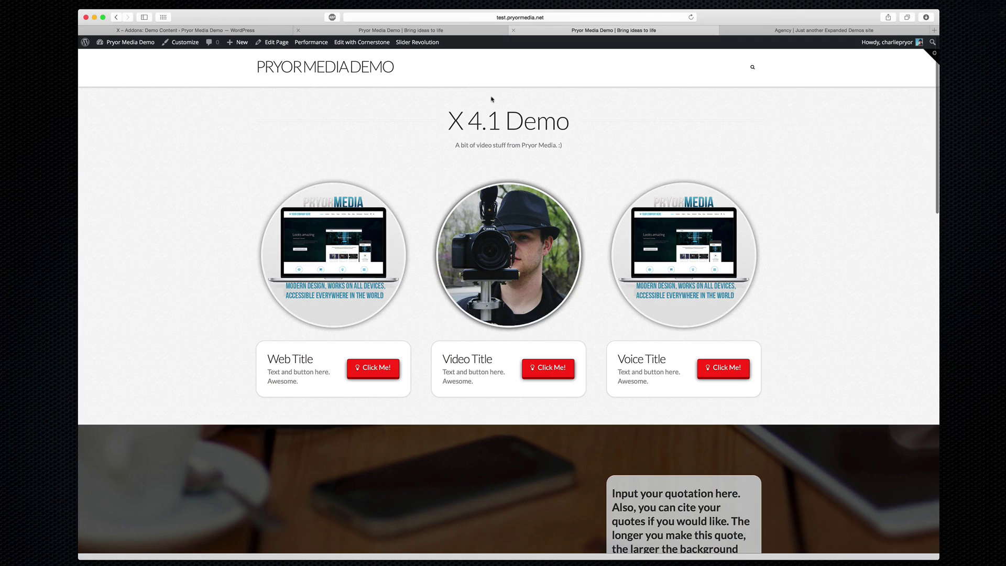
left_click(497, 32)
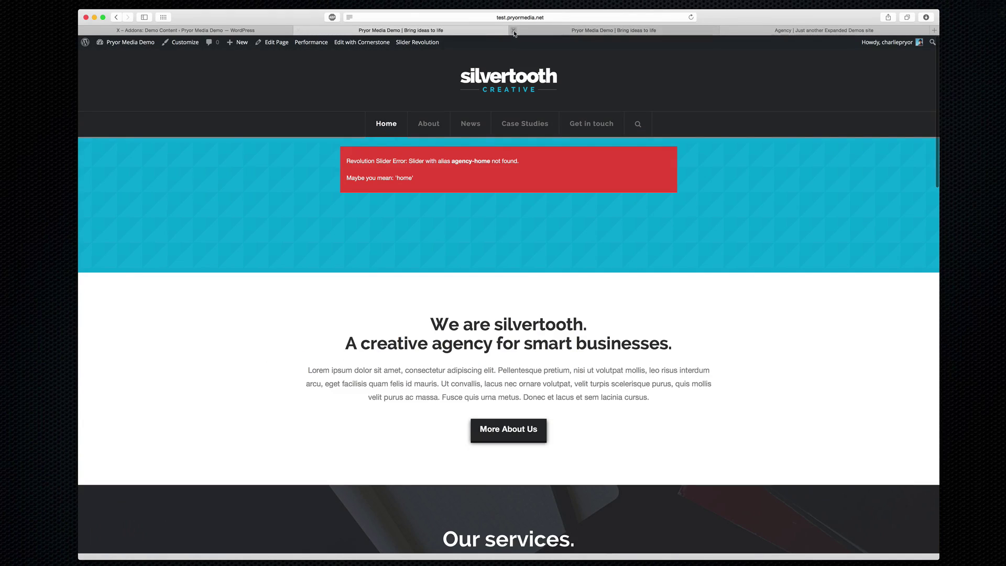
left_click(513, 31)
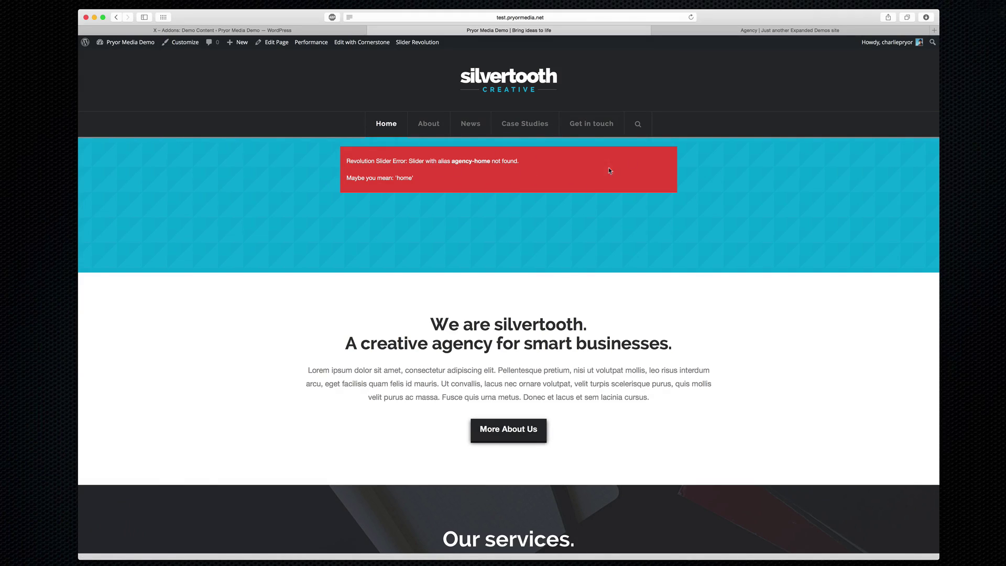
Step: Compare the test site's home page with the home page of the live Agency demo
scroll(658, 307, "down", 10)
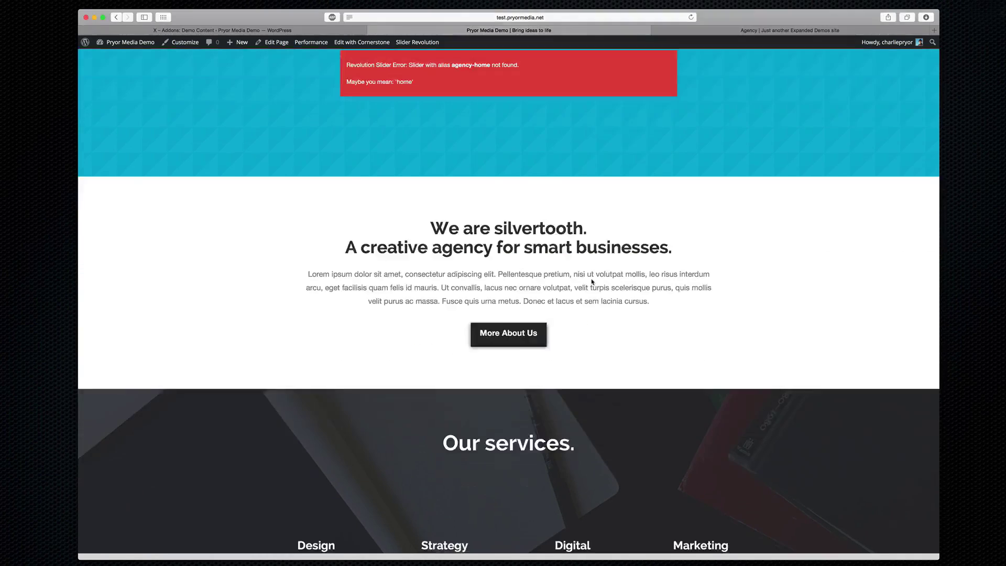
scroll(471, 283, "up", 10)
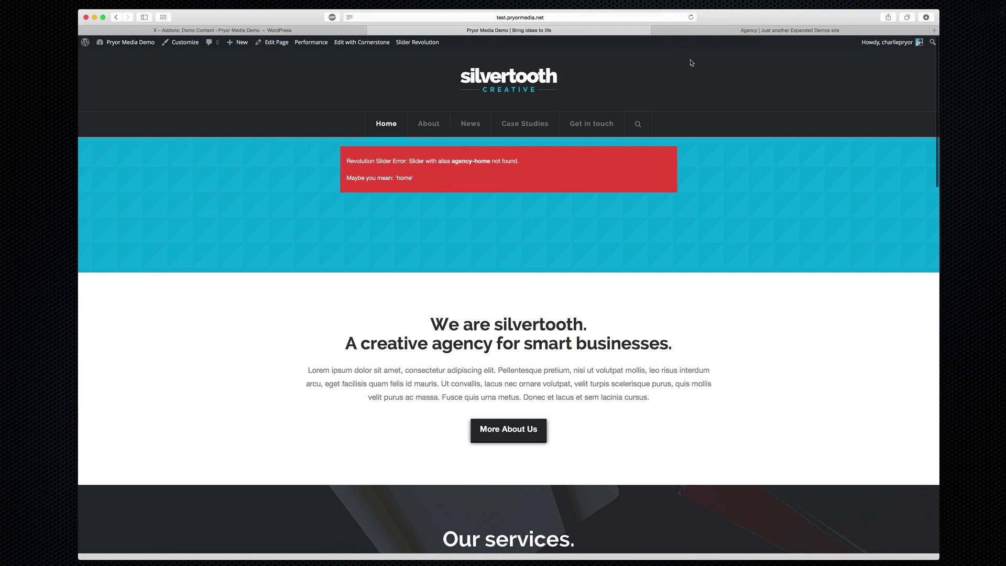
left_click(748, 32)
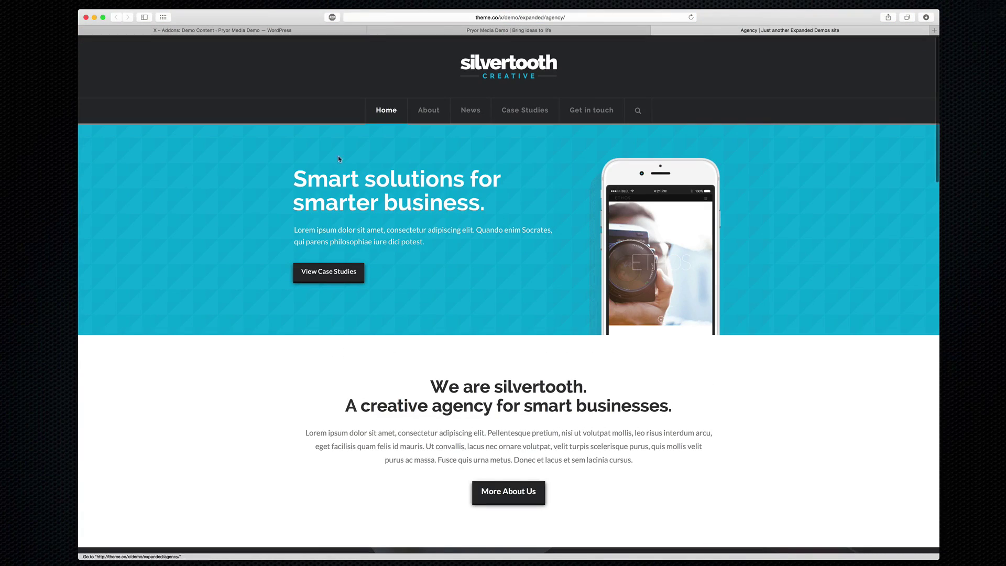
scroll(714, 366, "down", 10)
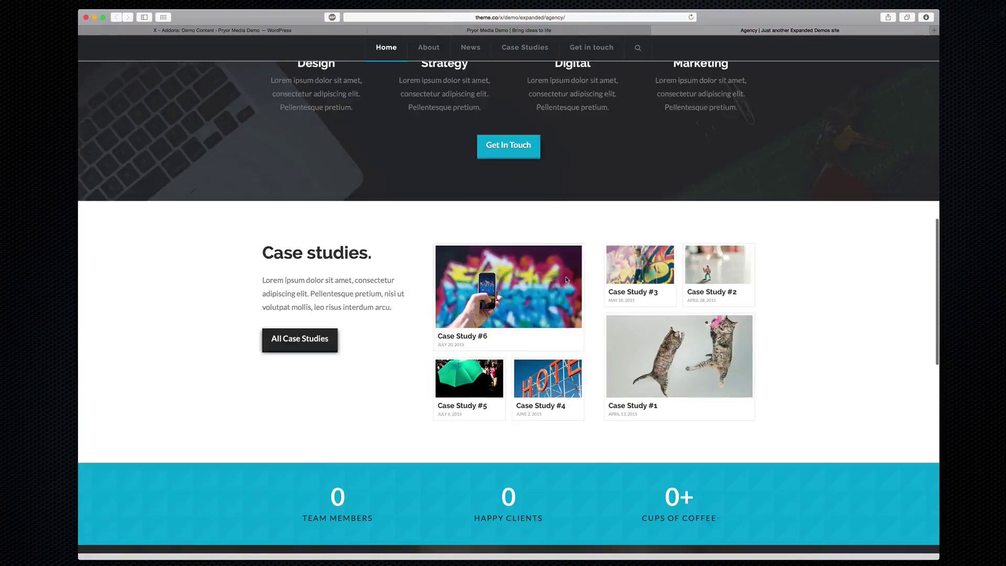
scroll(533, 299, "down", 5)
scroll(533, 298, "up", 10)
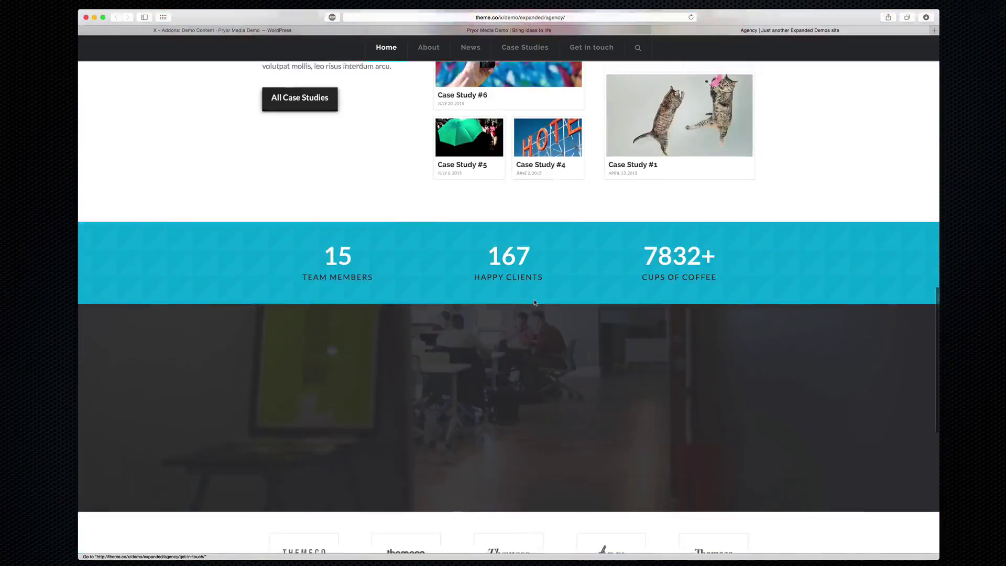
Step: Look through the test site's home page down to the footer, and open its Get in touch page
key("ctrl+shift+Tab")
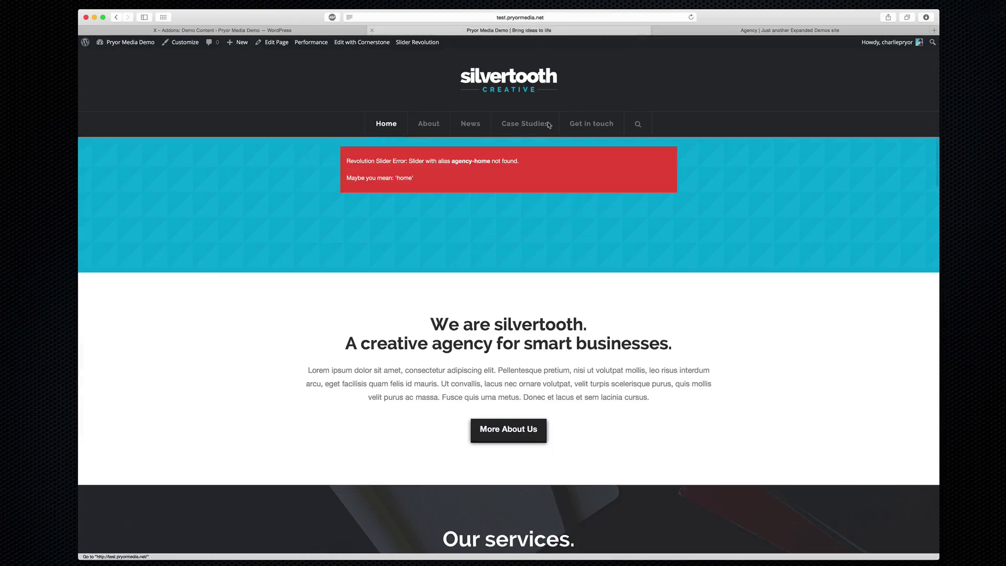
scroll(548, 160, "down", 7)
scroll(548, 160, "down", 10)
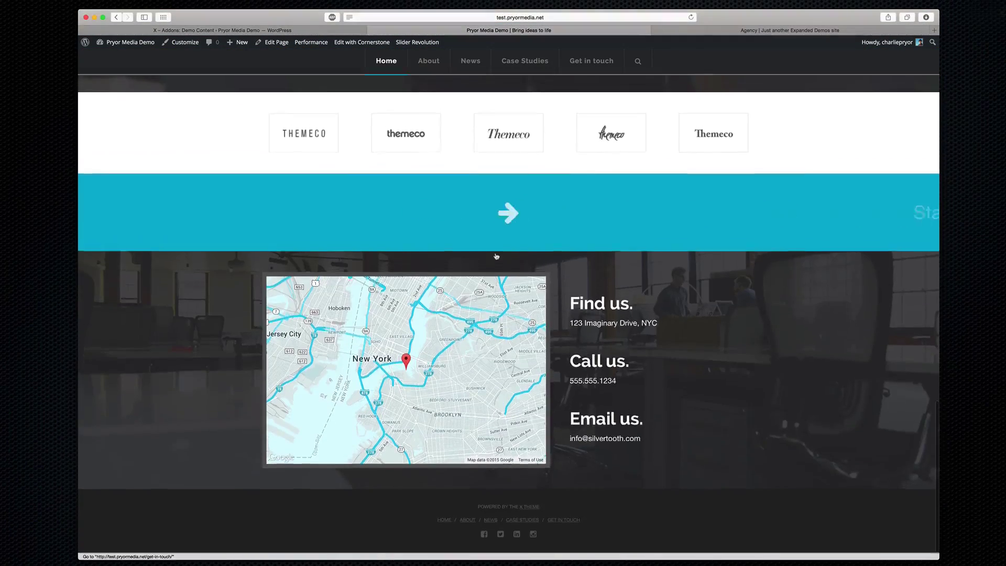
left_click(495, 246)
scroll(543, 180, "down", 1)
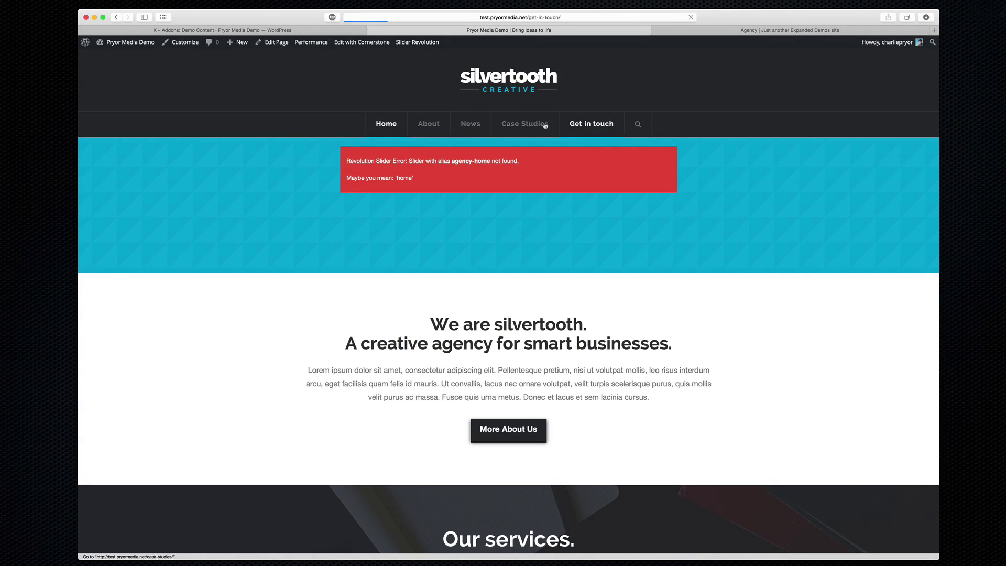
scroll(292, 321, "down", 4)
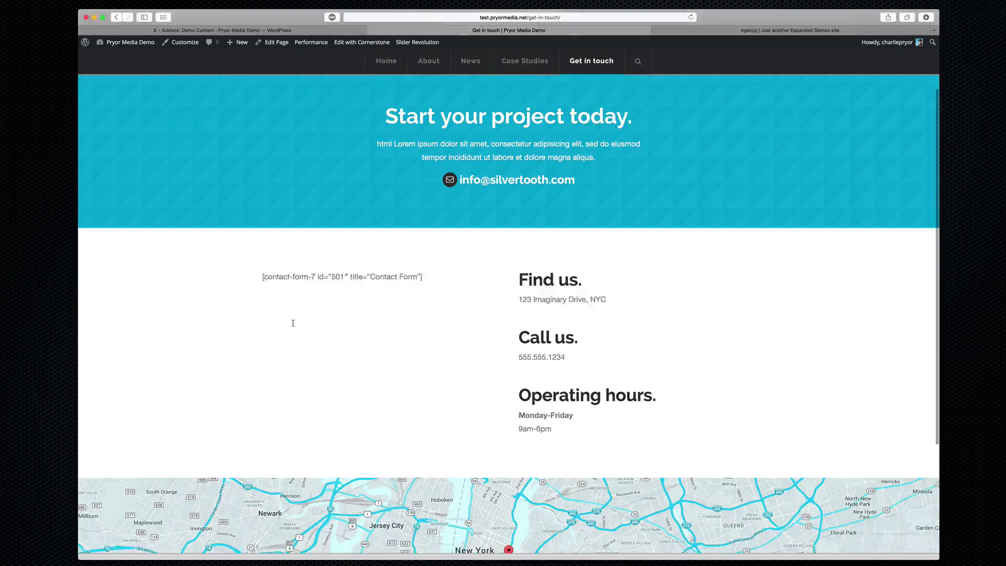
Step: Highlight the contact-form-7 shortcode text on the Get in touch page to examine it, and clear the selection
left_click_drag(424, 241, 276, 231)
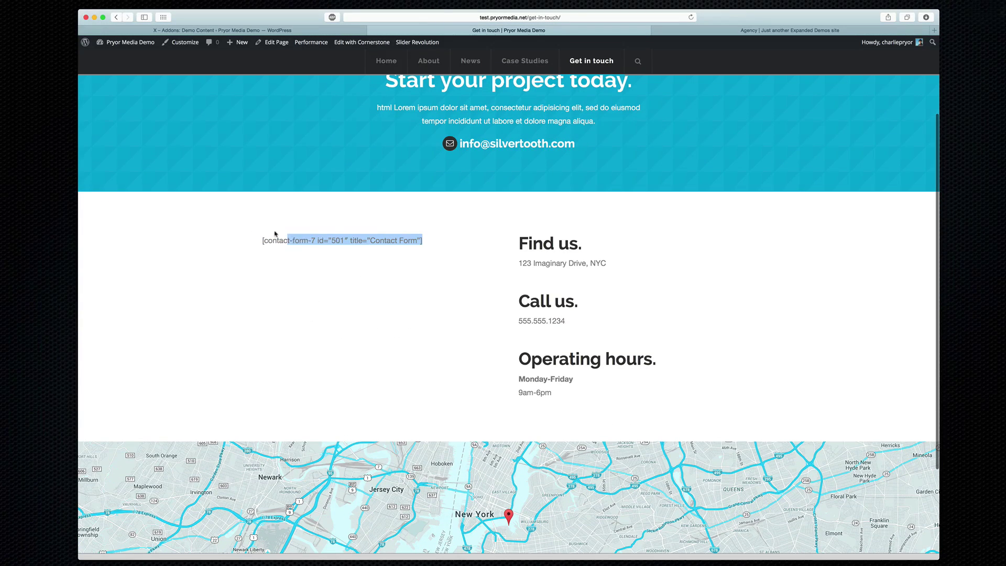
left_click_drag(440, 238, 265, 235)
left_click(394, 230)
left_click_drag(457, 239, 243, 222)
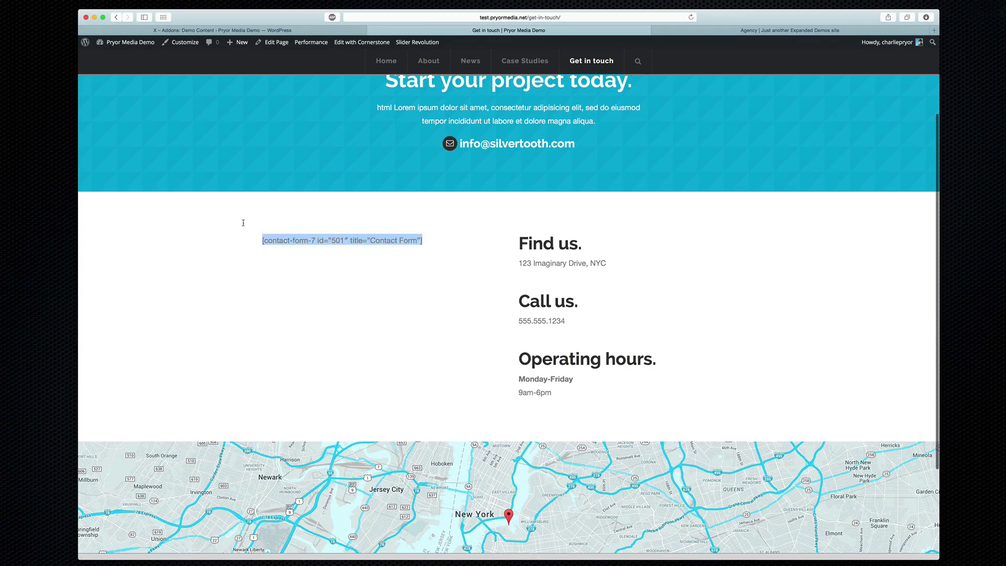
left_click(347, 248)
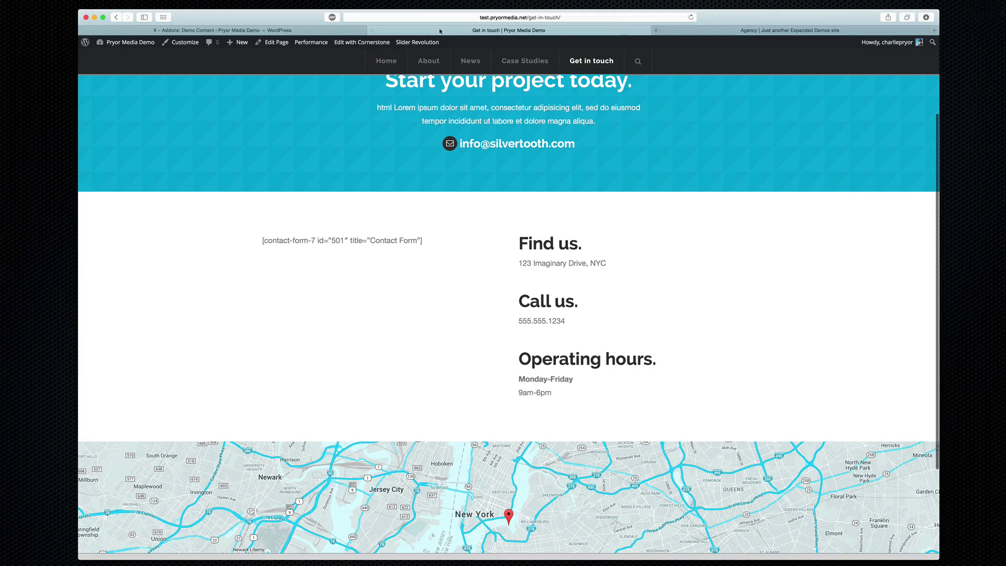
Step: Return to the test site's home page and check which sliders exist under Slider Revolution
scroll(416, 248, "up", 5)
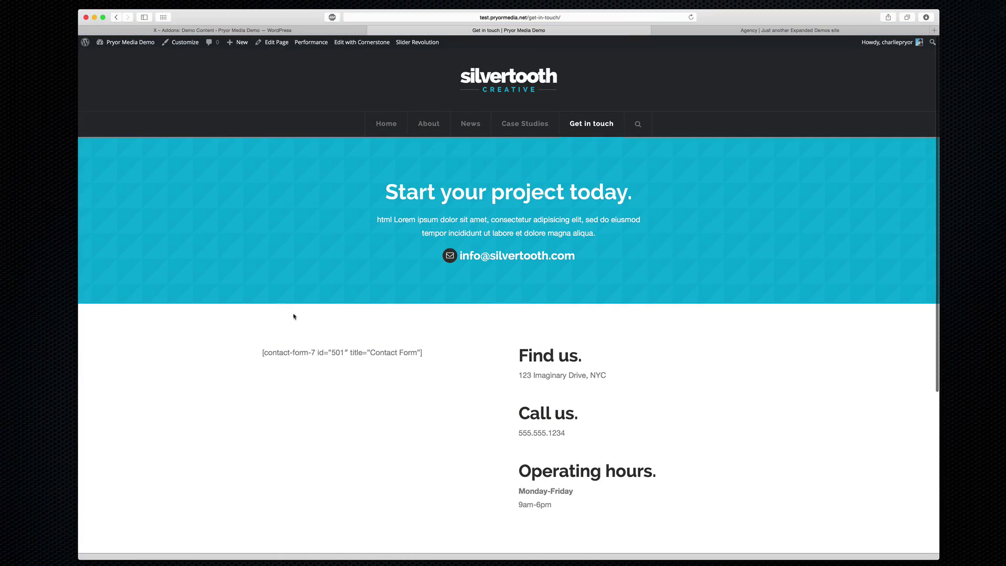
left_click(385, 125)
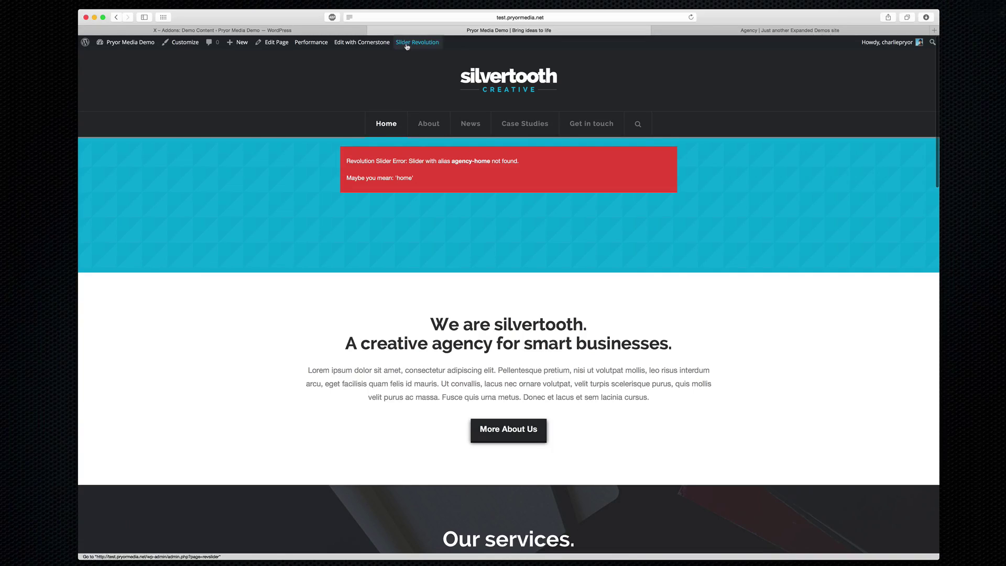
mouse_move(407, 46)
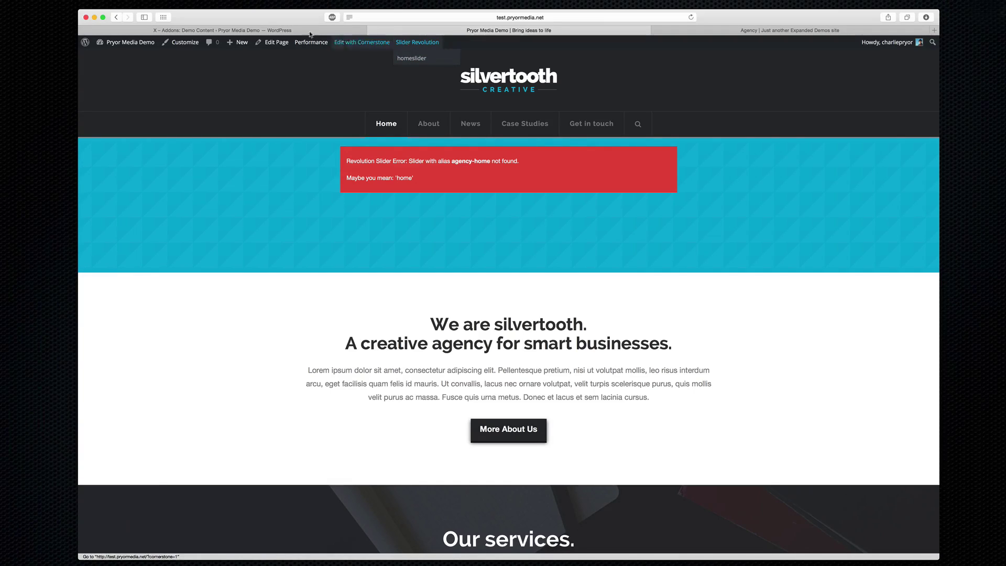
Step: Open the Revolution Slider overview in the WordPress admin and start a new slider
left_click(261, 30)
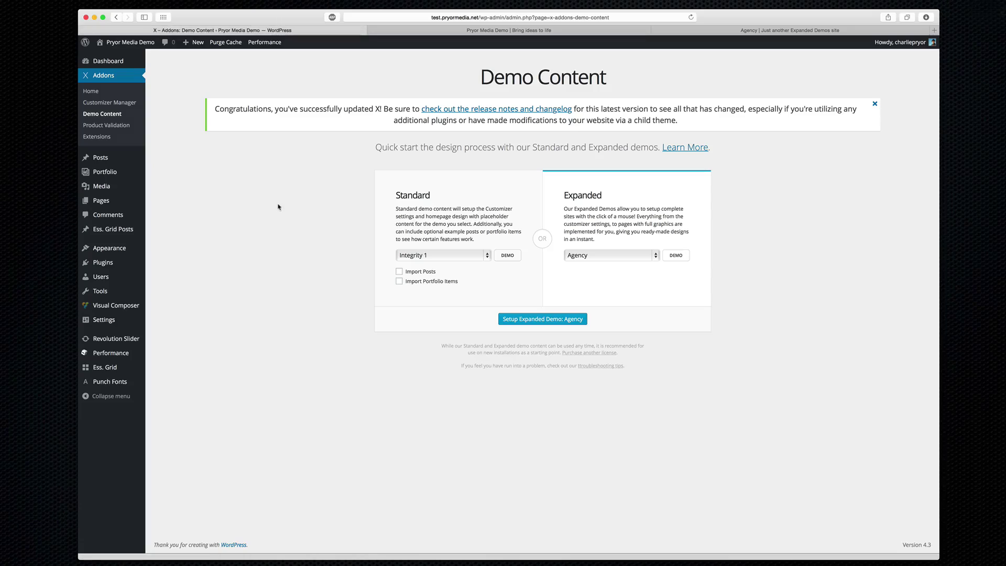
left_click(159, 342)
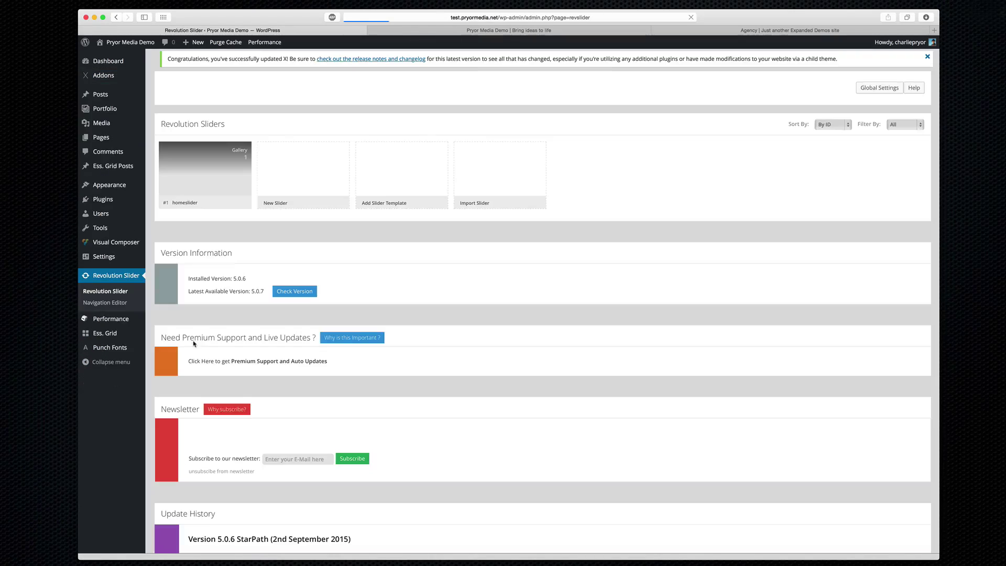
left_click(304, 171)
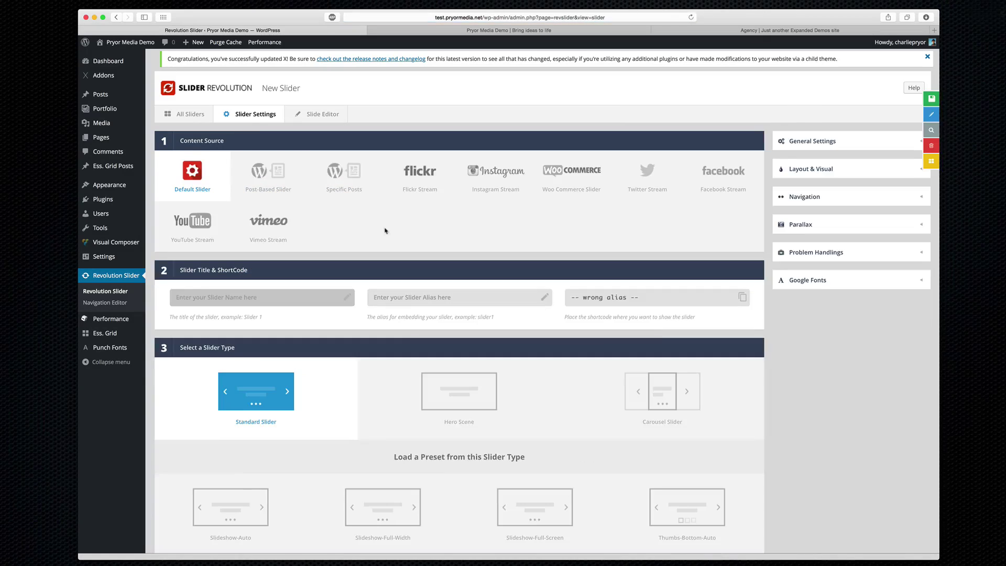
Step: Look through the new slider's settings page, including content source, title and shortcode, slider type and presets
scroll(385, 228, "down", 6)
scroll(380, 232, "down", 10)
scroll(529, 440, "up", 15)
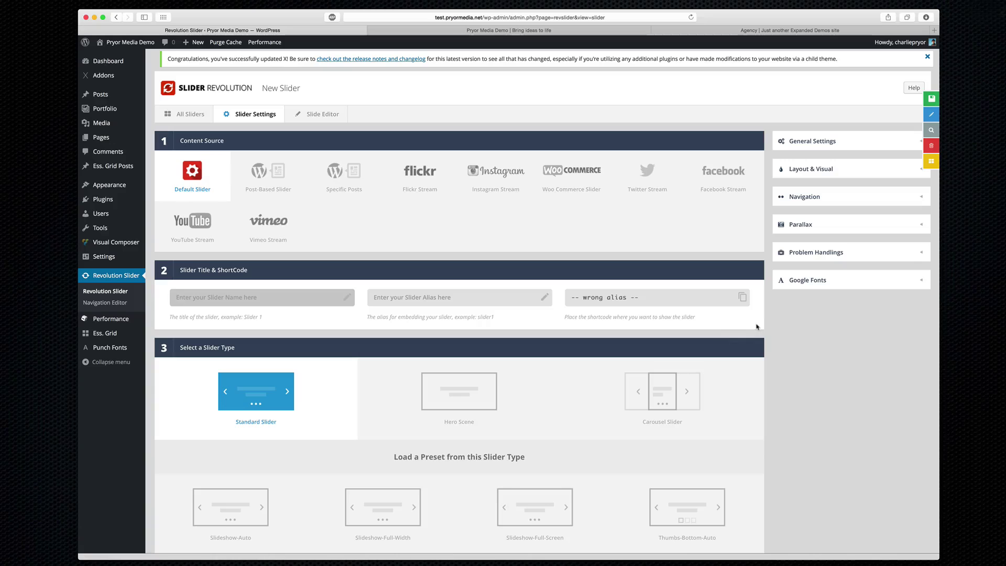
scroll(780, 255, "down", 1)
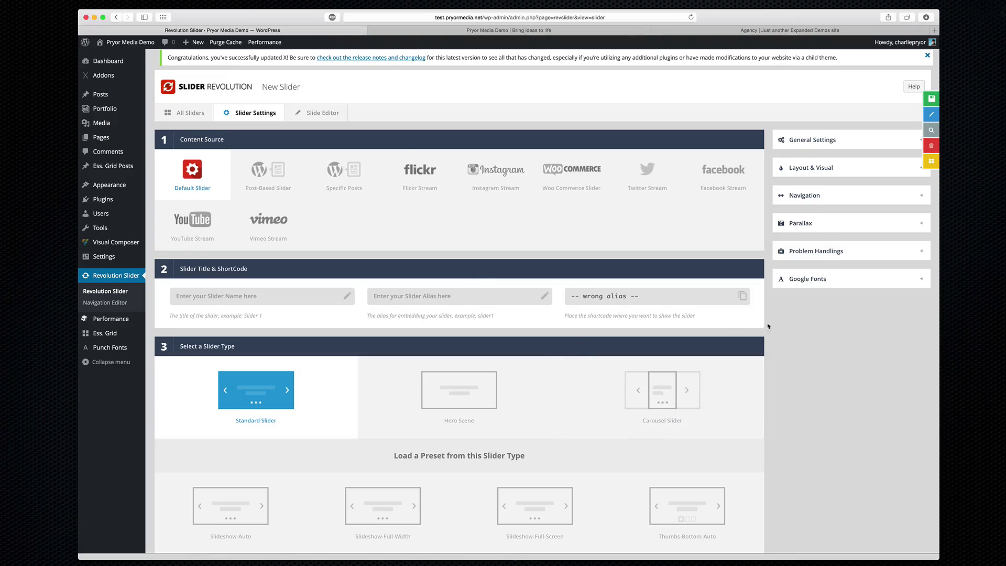
scroll(787, 324, "up", 1)
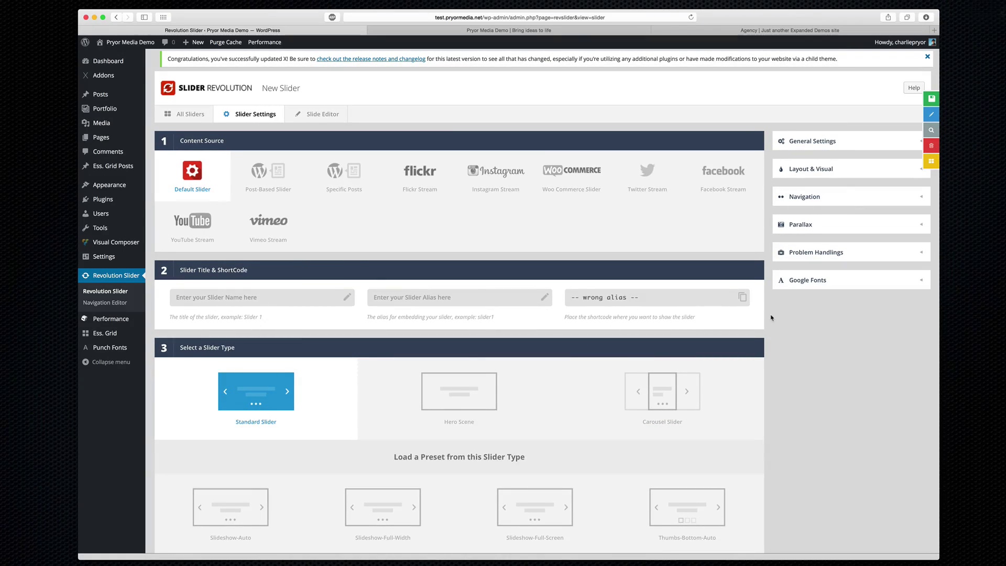